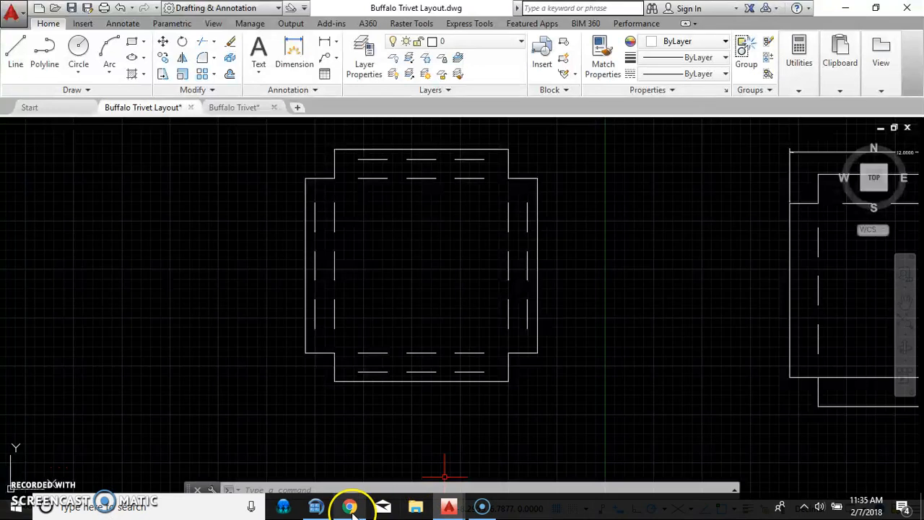
# Switch to Chrome and save the buffalo stencil image to the Desktop under the file name 001-wyoming-flag.
pyautogui.click(351, 508)
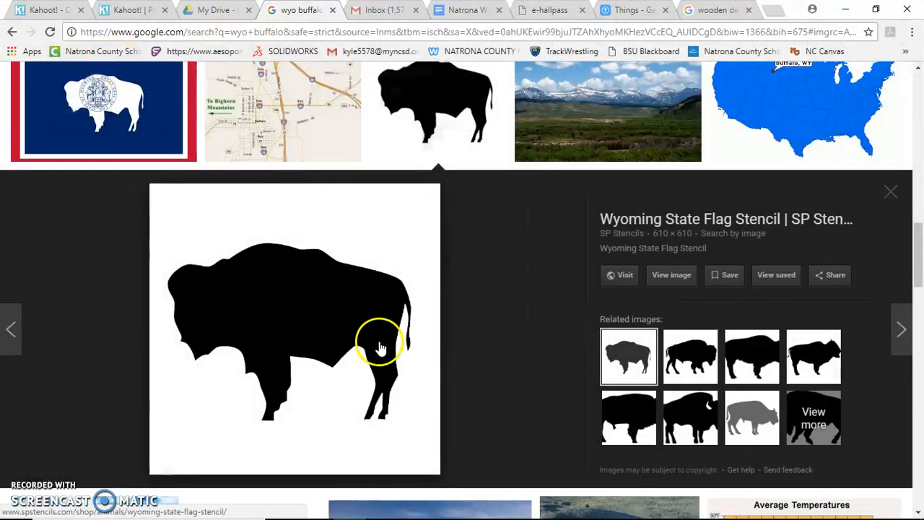
pyautogui.scroll(4, 388, 332)
pyautogui.scroll(-3, 410, 330)
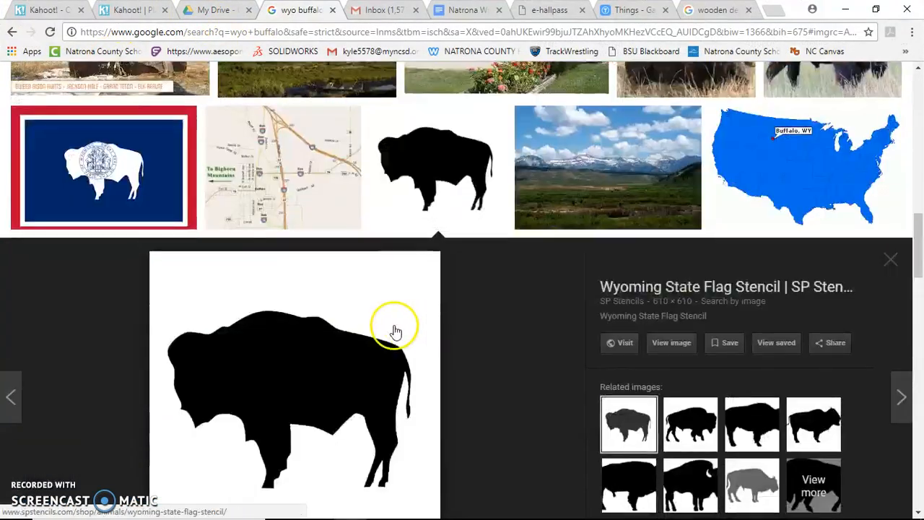
pyautogui.scroll(-1, 312, 374)
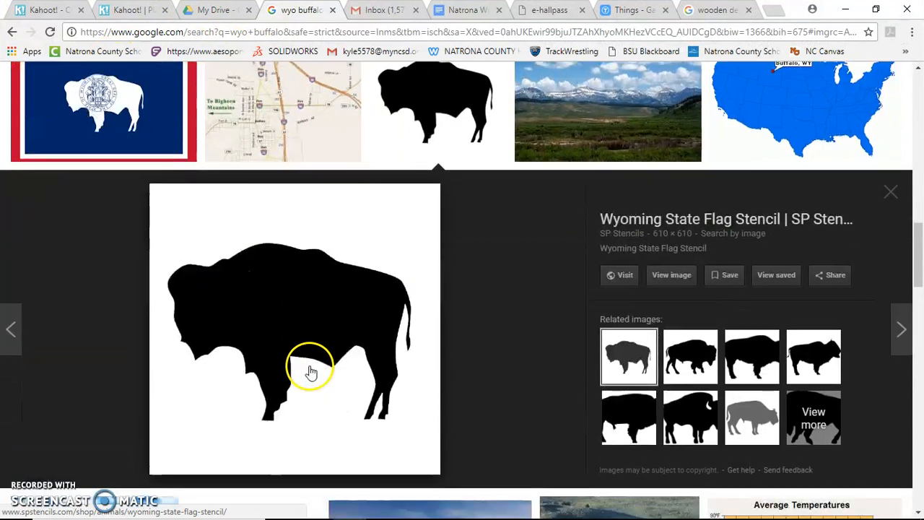
pyautogui.rightClick(264, 309)
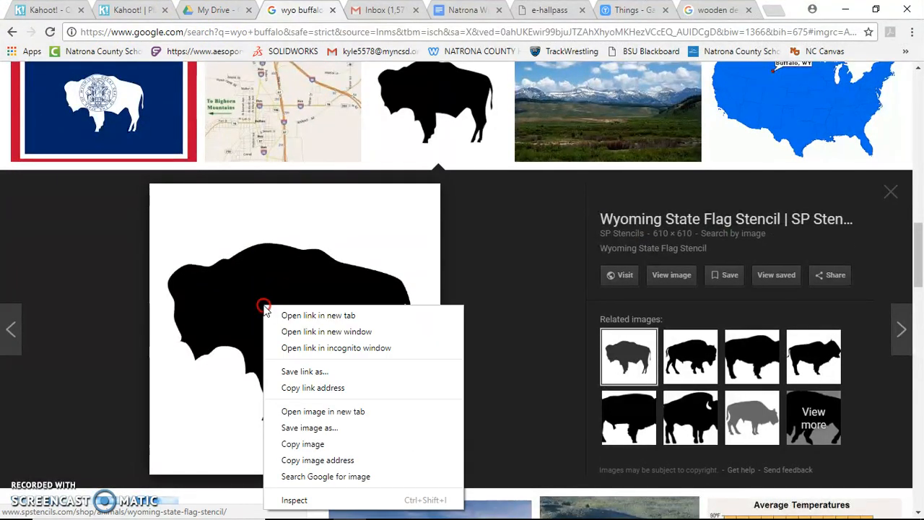
pyautogui.click(305, 427)
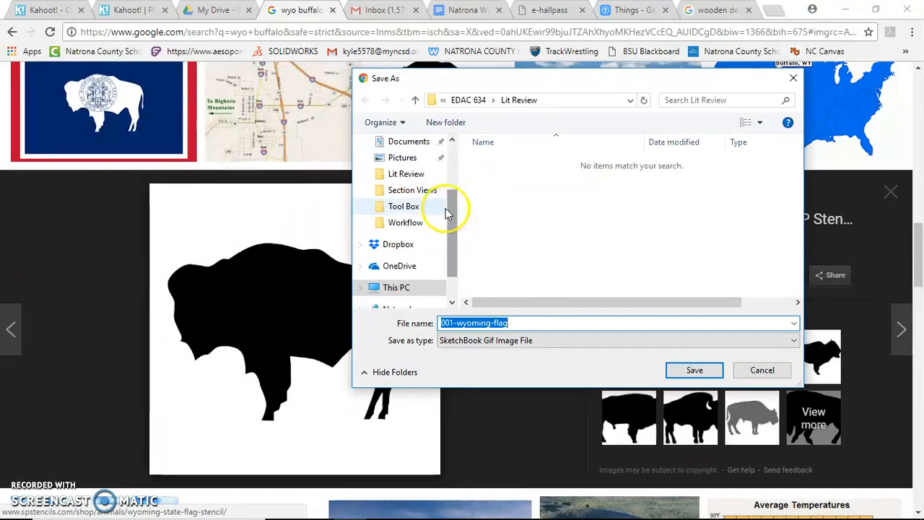
pyautogui.moveTo(453, 210); pyautogui.dragTo(454, 145)
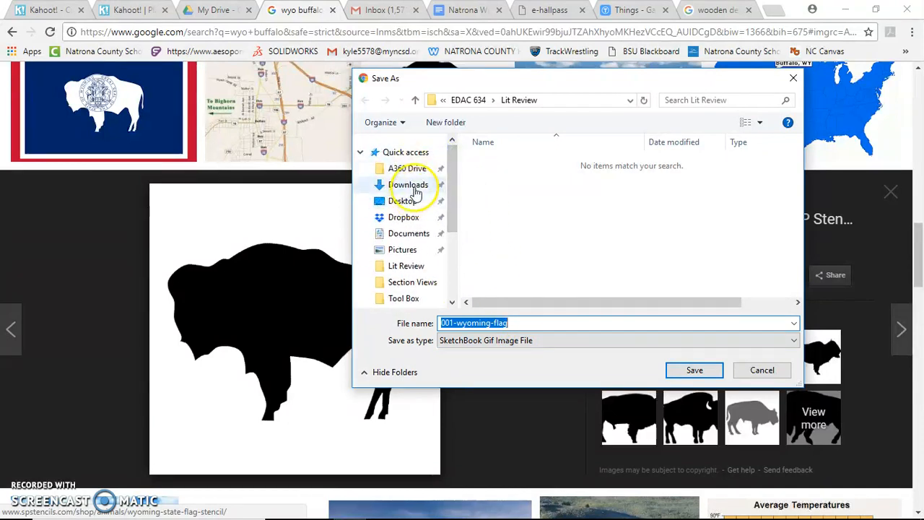
pyautogui.click(404, 201)
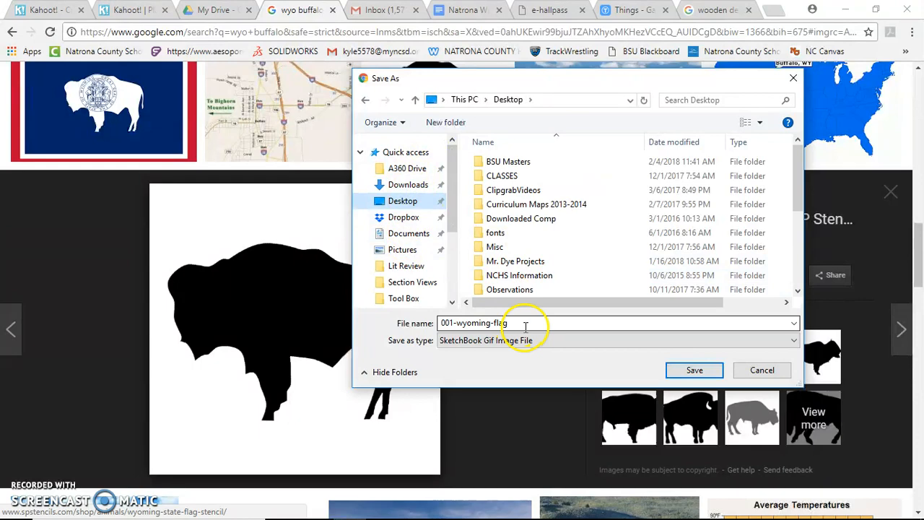
pyautogui.click(692, 370)
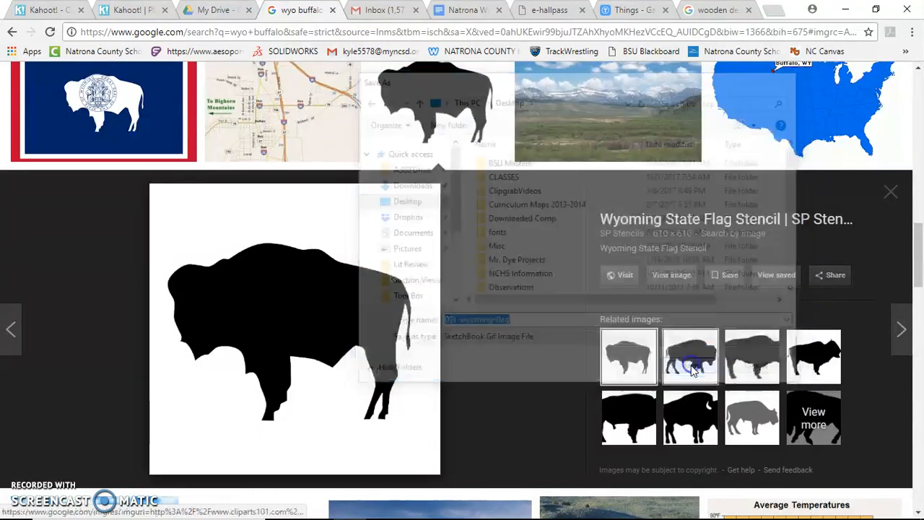
# Return to AutoCAD and choose the Desktop image 001-wyoming-flag as the reference file to attach.
pyautogui.click(845, 10)
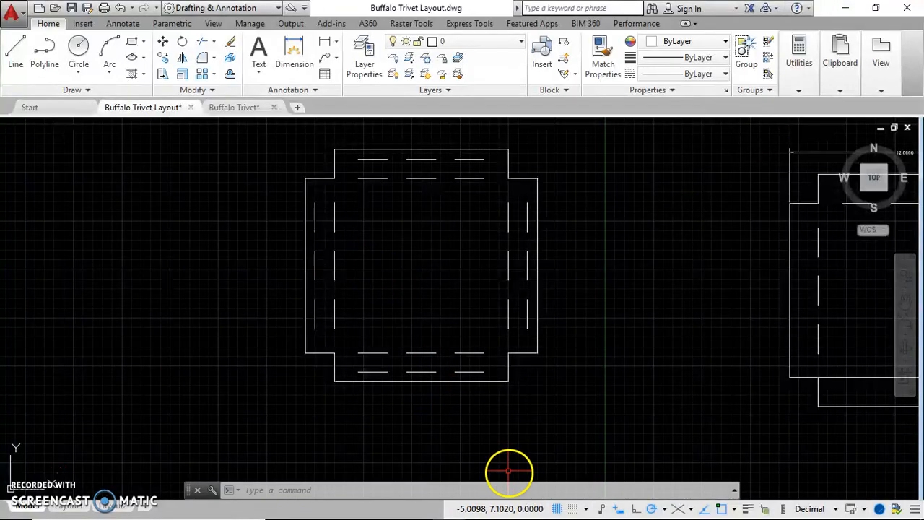
pyautogui.click(84, 23)
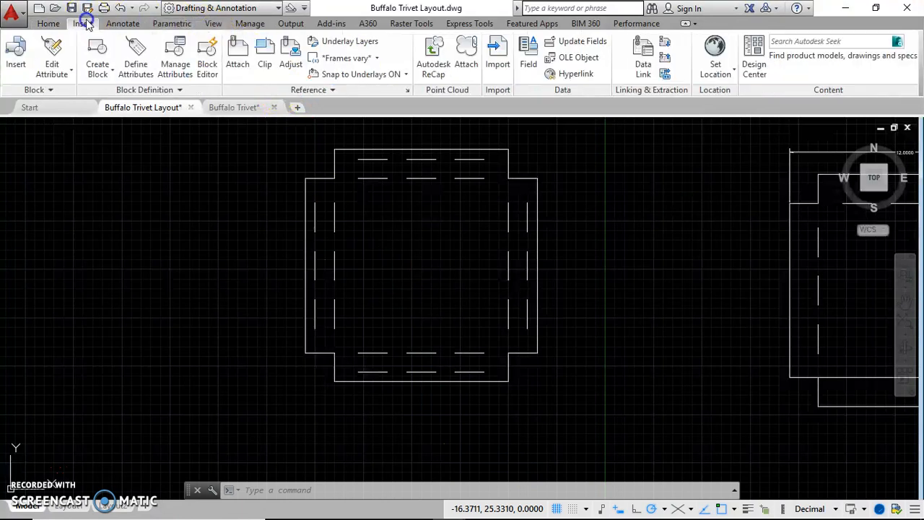
pyautogui.click(243, 50)
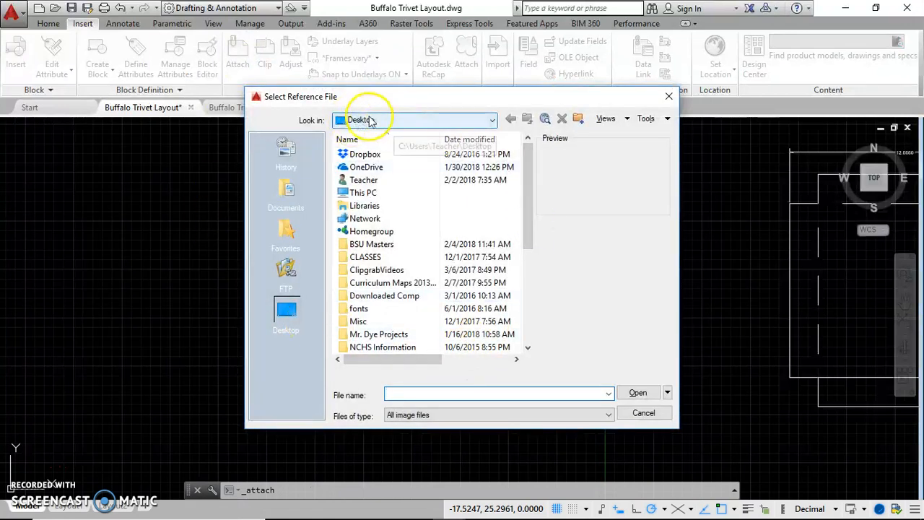
pyautogui.moveTo(530, 178); pyautogui.dragTo(531, 274)
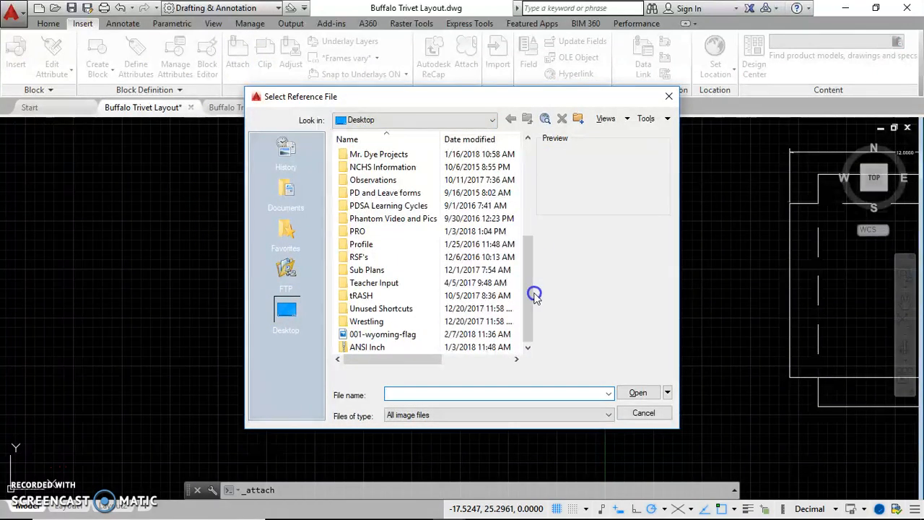
pyautogui.click(390, 336)
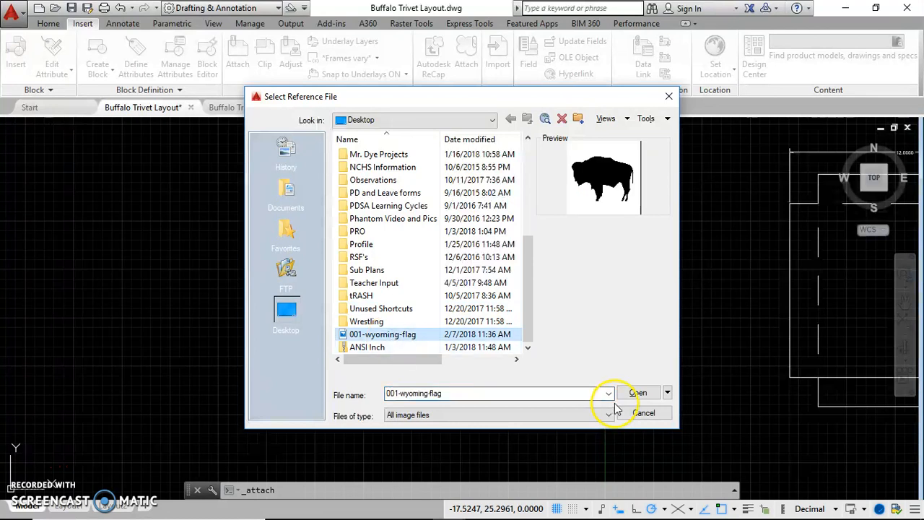
pyautogui.click(639, 392)
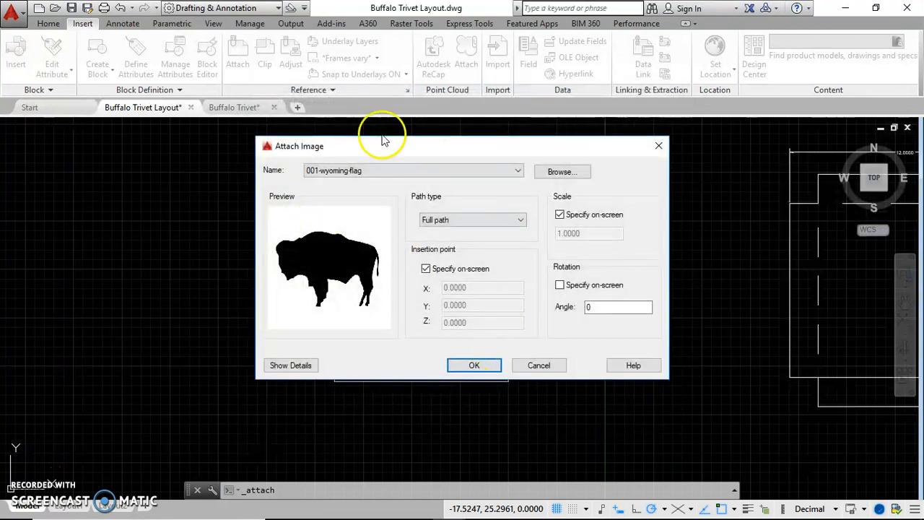
# Place the attached image inside the trivet's inner square, scaled on screen to about 6.6.
pyautogui.click(479, 366)
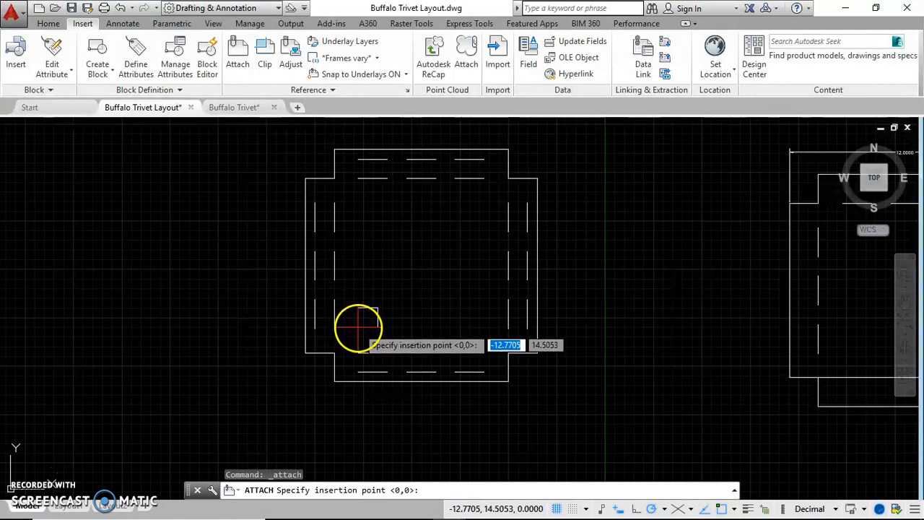
pyautogui.click(359, 327)
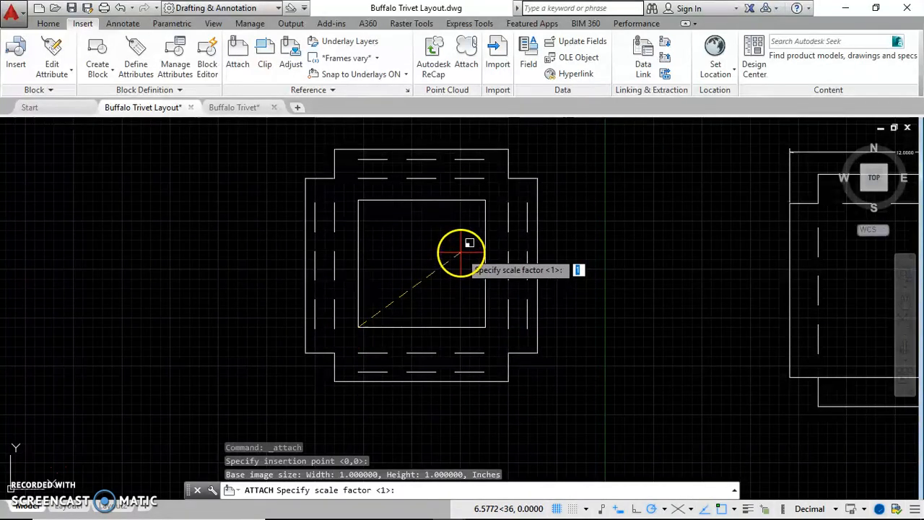
pyautogui.press('Return')
# Set the attached buffalo image's fade to 67 and deselect it.
pyautogui.click(402, 262)
pyautogui.click(340, 207)
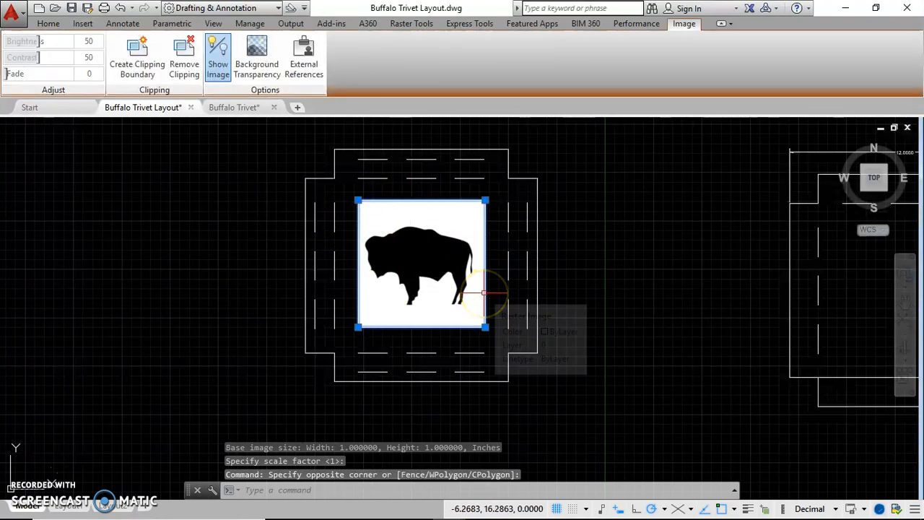
pyautogui.click(480, 254)
pyautogui.press('Escape')
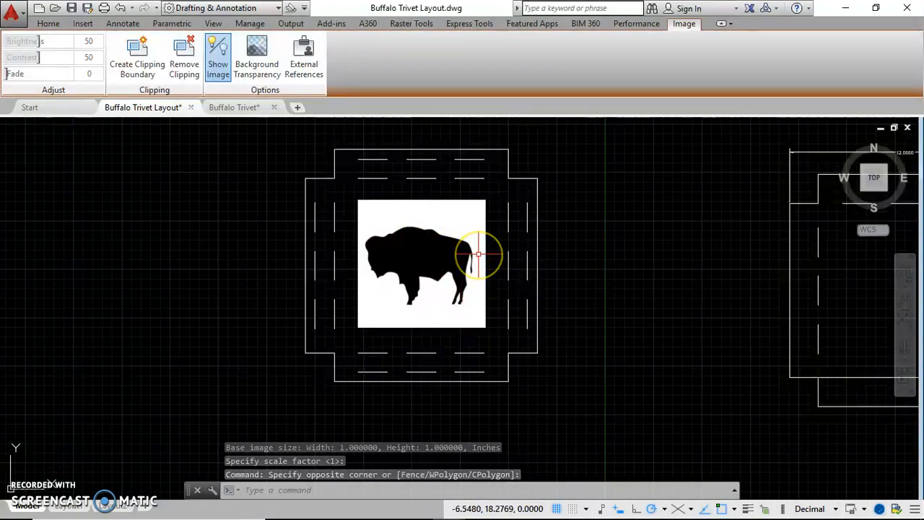
pyautogui.click(427, 210)
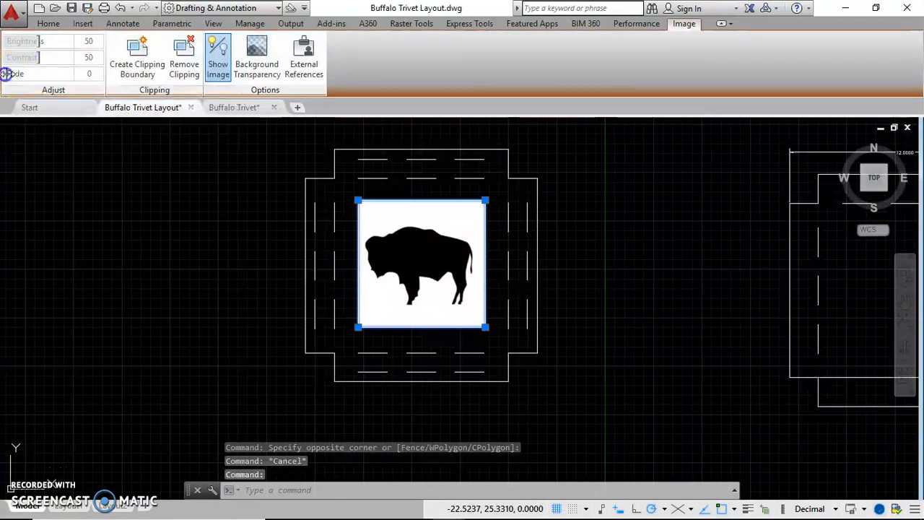
pyautogui.moveTo(6, 74); pyautogui.dragTo(63, 73)
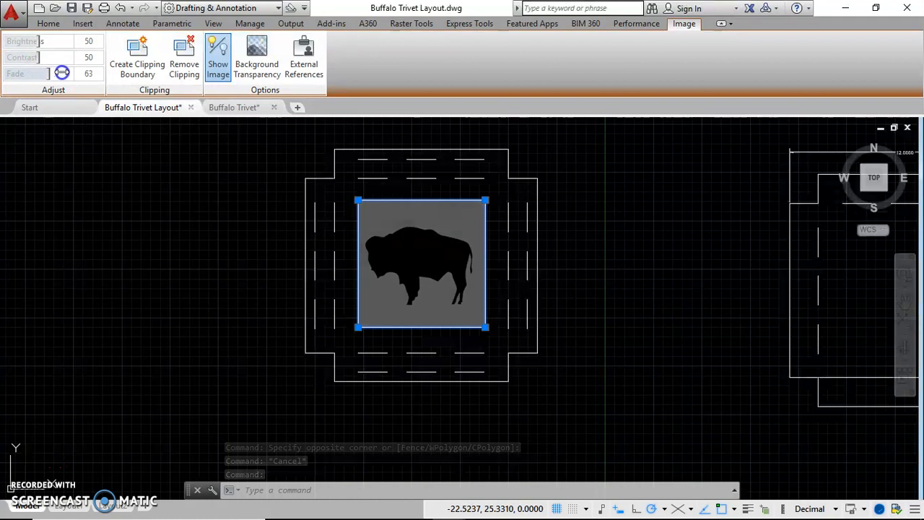
pyautogui.click(633, 289)
pyautogui.press('Escape')
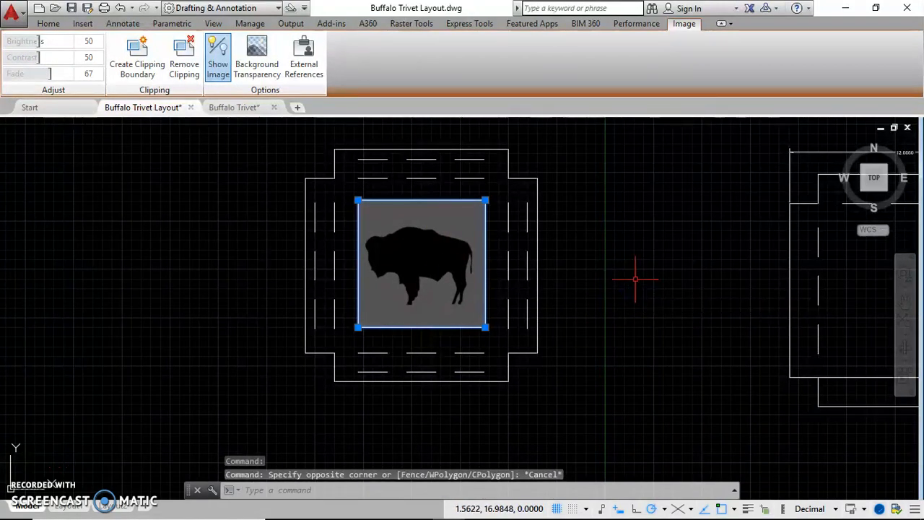
pyautogui.press('Escape')
pyautogui.press('Escape')
pyautogui.click(47, 26)
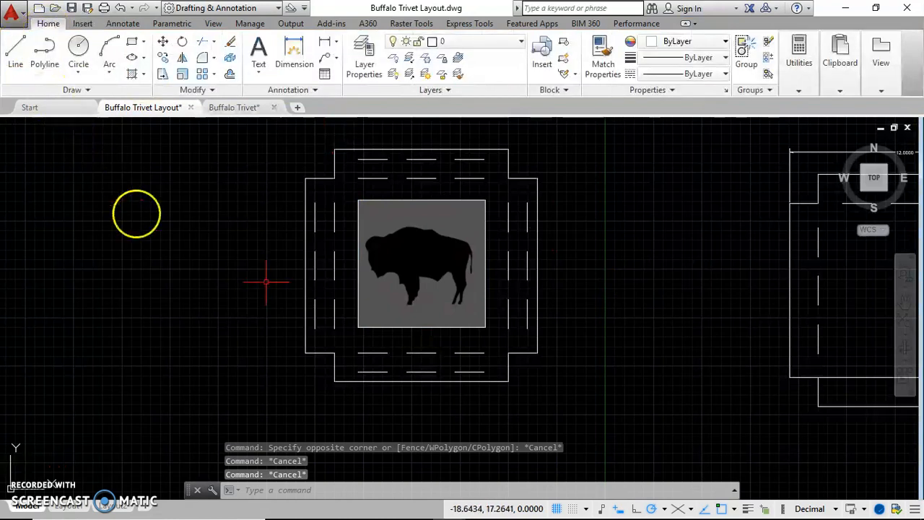
pyautogui.scroll(6, 432, 296)
pyautogui.scroll(-5, 378, 402)
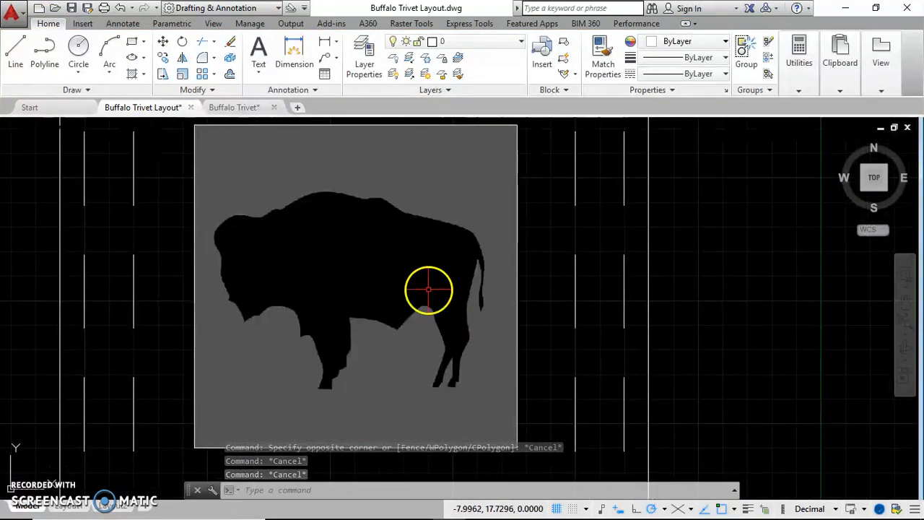
pyautogui.click(79, 89)
pyautogui.click(28, 108)
pyautogui.click(251, 294)
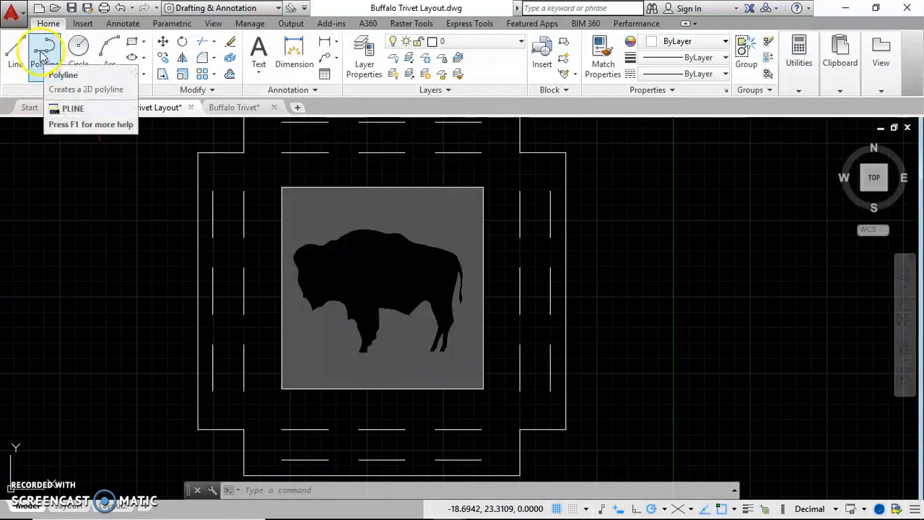
# Start a control-vertex spline with two points on the upper front of the buffalo's head, and turn polar tracking off.
pyautogui.click(66, 90)
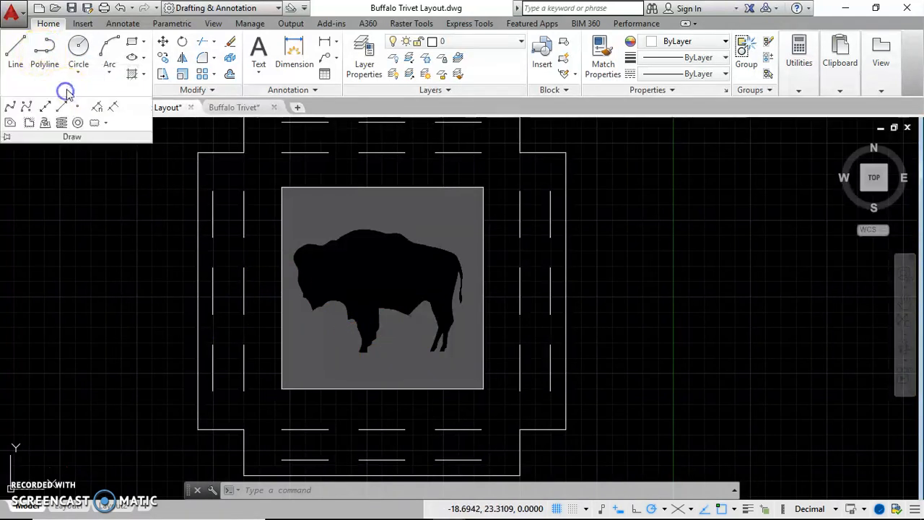
pyautogui.click(28, 108)
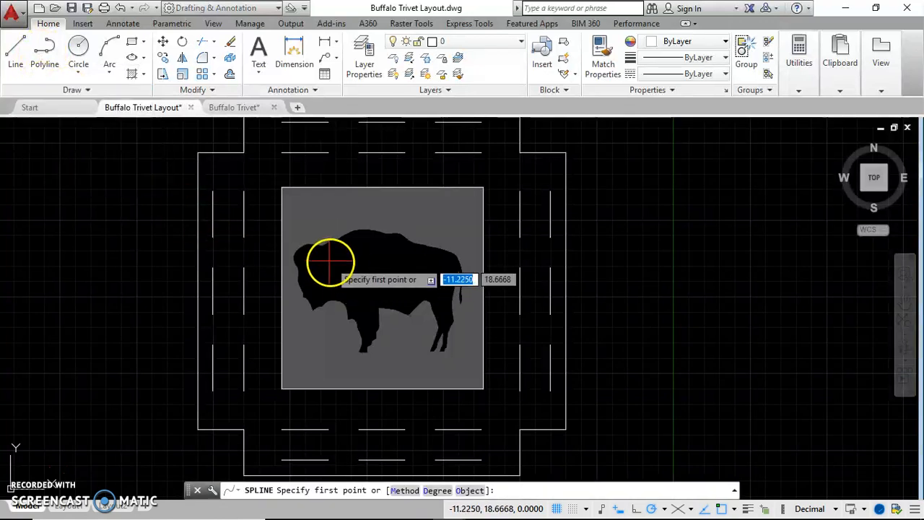
pyautogui.scroll(2, 303, 249)
pyautogui.scroll(2, 292, 251)
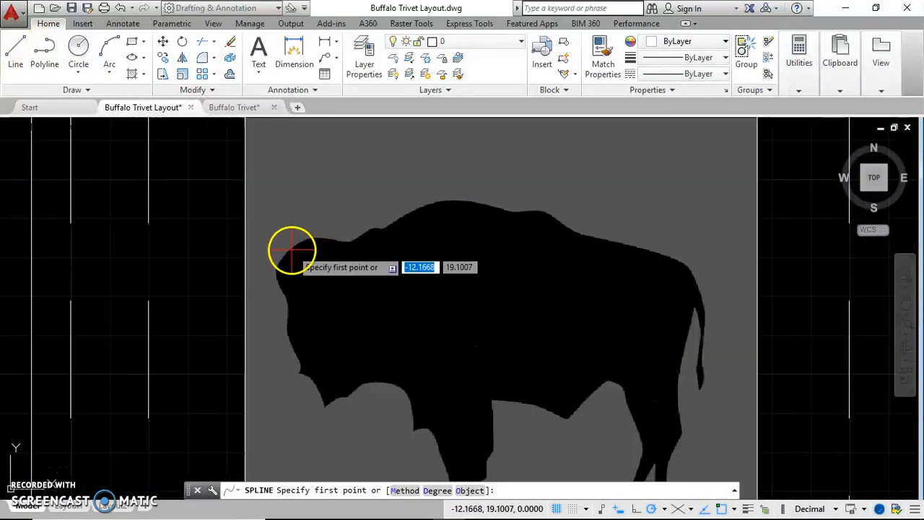
pyautogui.scroll(1, 288, 250)
pyautogui.click(289, 250)
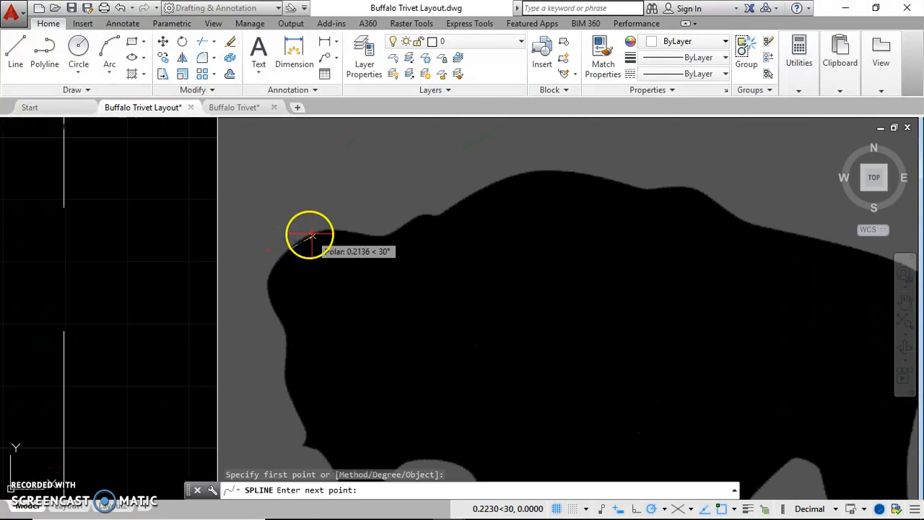
pyautogui.click(312, 234)
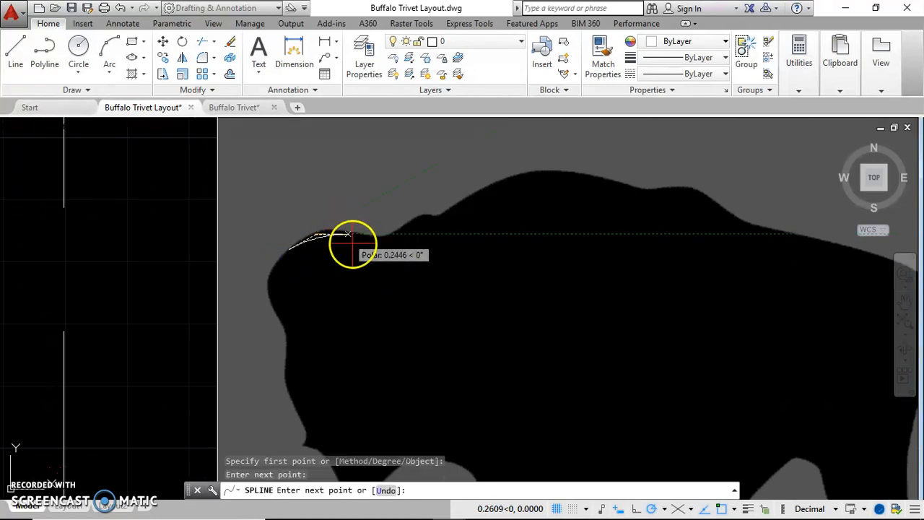
pyautogui.click(653, 509)
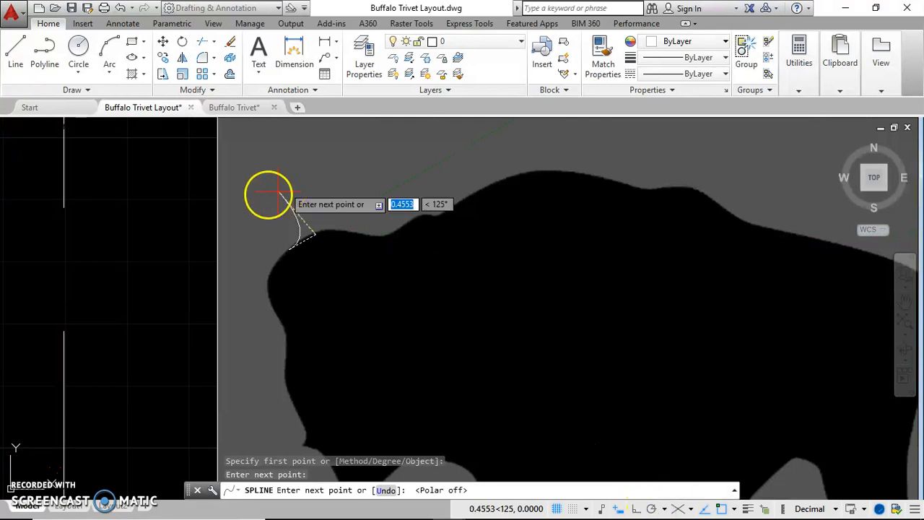
# Continue the spline along the top of the buffalo's head and neck and up over its hump.
pyautogui.click(328, 226)
pyautogui.click(362, 233)
pyautogui.click(377, 236)
pyautogui.click(396, 229)
pyautogui.click(431, 211)
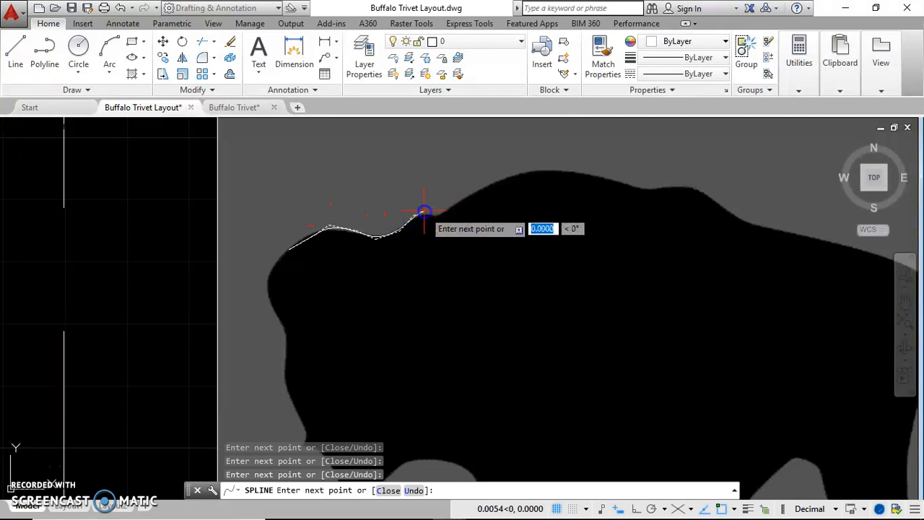
pyautogui.click(478, 193)
pyautogui.click(570, 169)
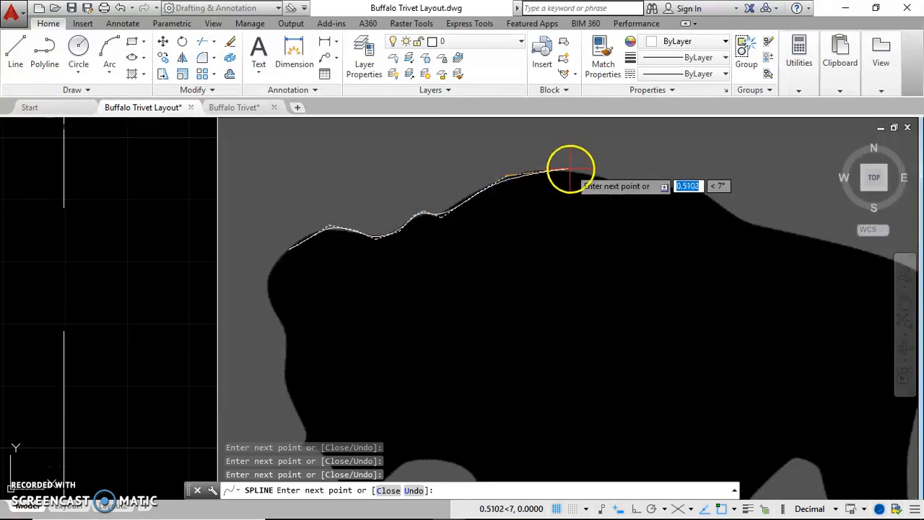
# Extend the spline past the hump, over the smaller rise behind it and down to the start of the back.
pyautogui.click(653, 194)
pyautogui.click(686, 185)
pyautogui.click(722, 200)
pyautogui.click(738, 216)
pyautogui.click(759, 241)
# Trace the spline along the buffalo's back, around the rump and down the outer edge of the tail.
pyautogui.moveTo(759, 242); pyautogui.dragTo(303, 214, button='middle')
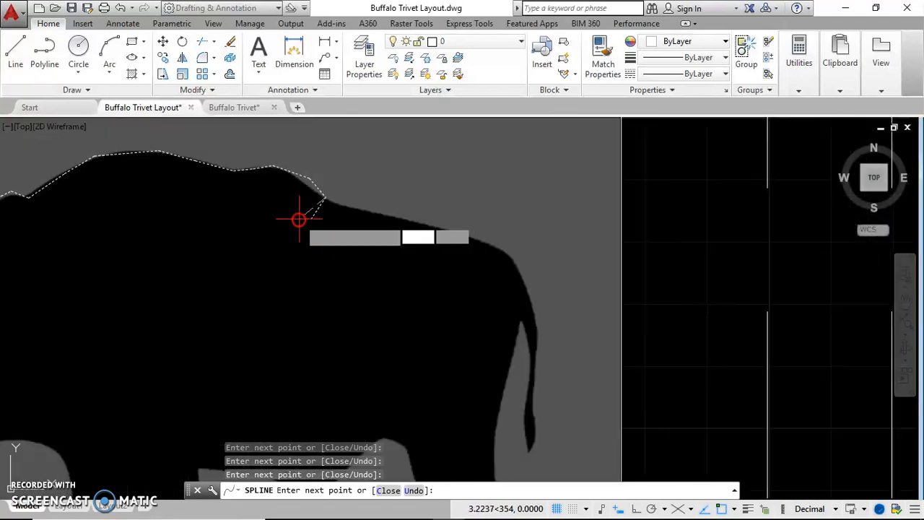
pyautogui.click(449, 231)
pyautogui.click(489, 243)
pyautogui.click(536, 310)
pyautogui.click(539, 359)
pyautogui.click(532, 412)
# Carry the spline around the tail tip and up the tail's inner edge to where it meets the body.
pyautogui.moveTo(532, 348); pyautogui.dragTo(541, 238, button='middle')
pyautogui.click(536, 323)
pyautogui.click(532, 239)
pyautogui.click(525, 179)
# Continue the spline down the rear edge of the buffalo's hind leg to just above the hoof.
pyautogui.click(496, 314)
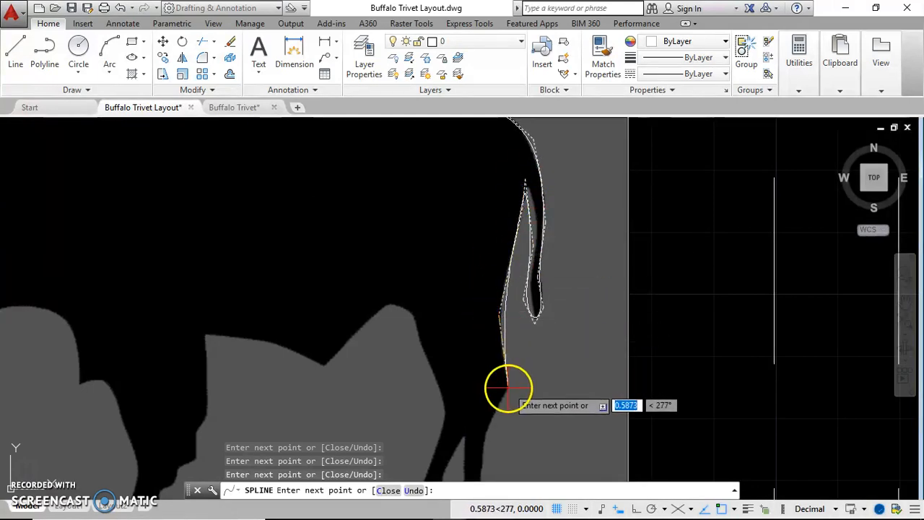
pyautogui.moveTo(501, 438)
pyautogui.mouseDown(button='middle')
pyautogui.moveTo(532, 248)
pyautogui.moveTo(550, 237)
pyautogui.mouseUp(button='middle')
pyautogui.click(549, 245)
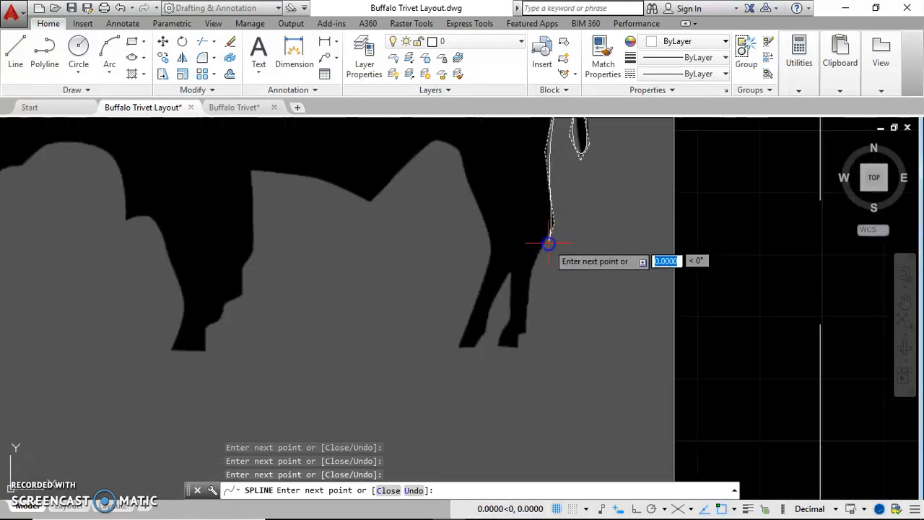
pyautogui.click(523, 326)
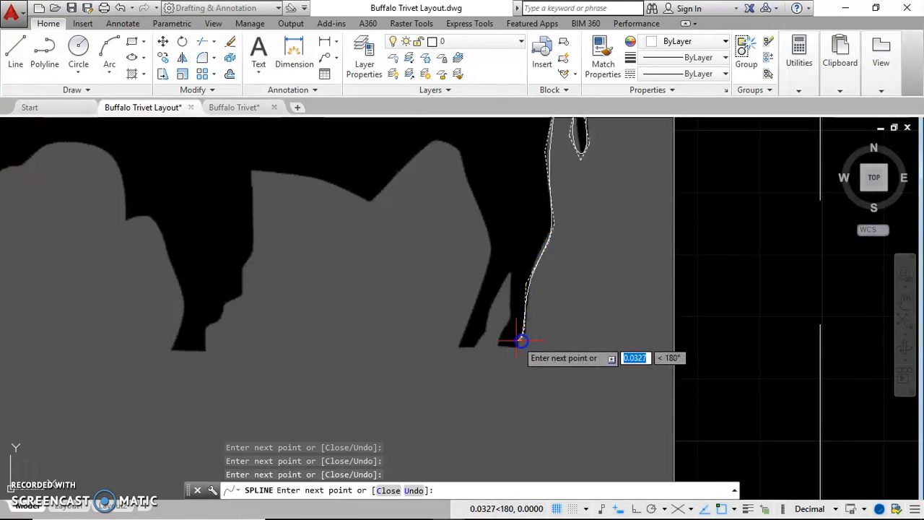
# Trace the spline around the rear hoof, up and over the gap between the hind legs, and around the second hind hoof.
pyautogui.click(514, 352)
pyautogui.click(498, 348)
pyautogui.click(513, 320)
pyautogui.click(506, 264)
pyautogui.click(483, 319)
pyautogui.click(480, 342)
pyautogui.click(454, 347)
# Extend the spline up the front of the hind leg and along the belly to the back of the foreleg.
pyautogui.click(492, 251)
pyautogui.click(470, 158)
pyautogui.click(437, 142)
pyautogui.click(351, 209)
pyautogui.click(247, 164)
# Trace the spline down the stepped rear edge of the foreleg and around its hoof.
pyautogui.click(251, 256)
pyautogui.click(241, 270)
pyautogui.click(248, 292)
pyautogui.click(215, 312)
pyautogui.click(212, 338)
pyautogui.click(196, 344)
pyautogui.click(189, 361)
pyautogui.click(163, 352)
# Carry the spline up the front of the foreleg and along the chest and throat to the beard tip.
pyautogui.click(175, 295)
pyautogui.click(151, 208)
pyautogui.click(131, 218)
pyautogui.click(107, 148)
pyautogui.moveTo(205, 200); pyautogui.dragTo(515, 238, button='middle')
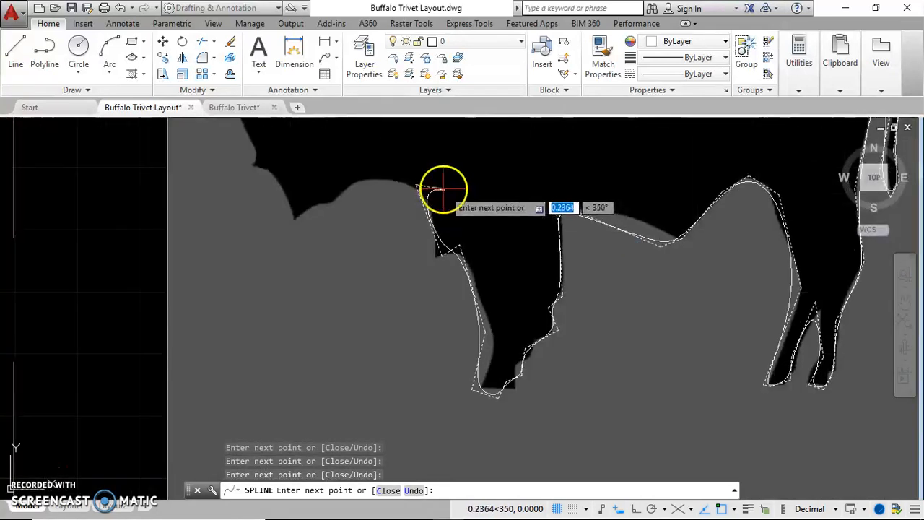
pyautogui.click(363, 172)
pyautogui.click(343, 187)
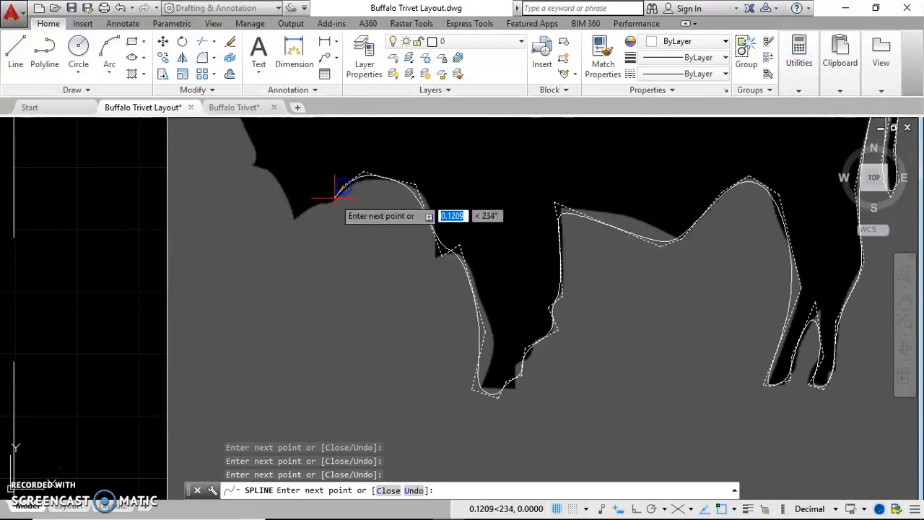
pyautogui.click(295, 217)
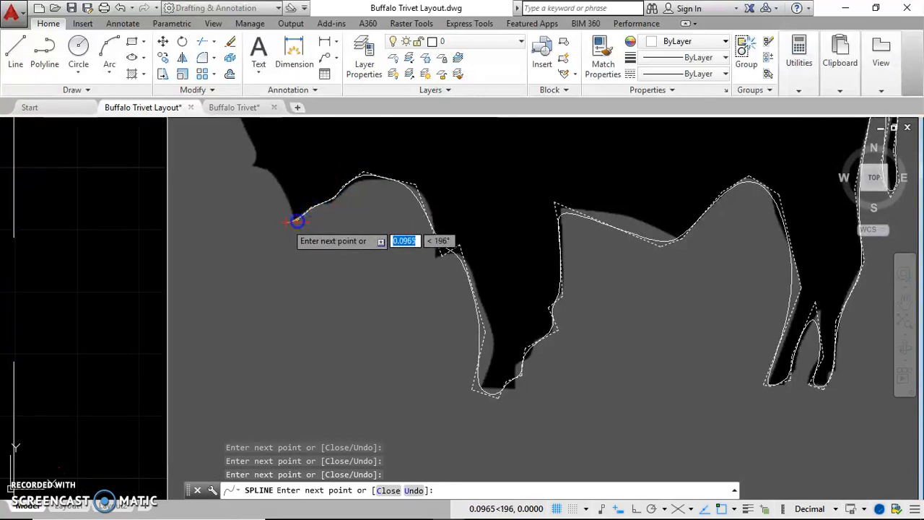
# Continue the spline from the beard tip around the chin and mouth to the muzzle.
pyautogui.click(255, 150)
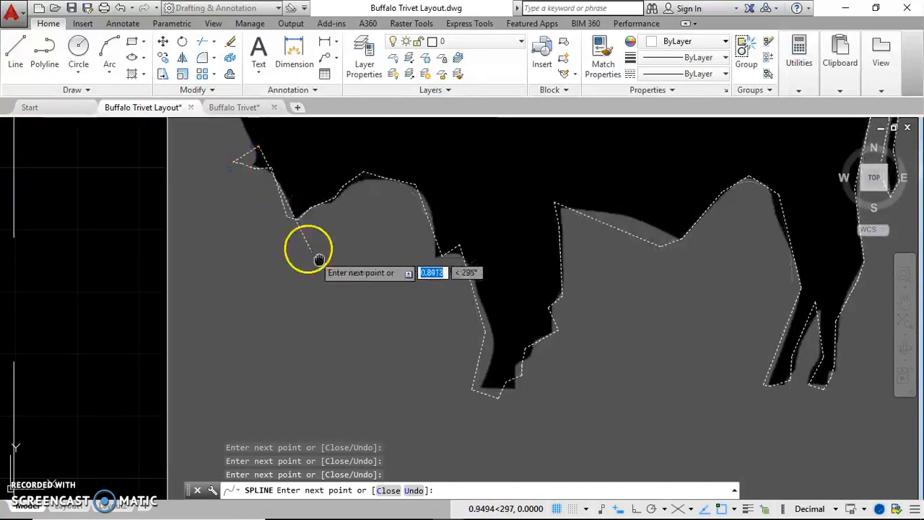
pyautogui.moveTo(306, 245); pyautogui.dragTo(429, 399, button='middle')
pyautogui.click(381, 300)
pyautogui.click(353, 261)
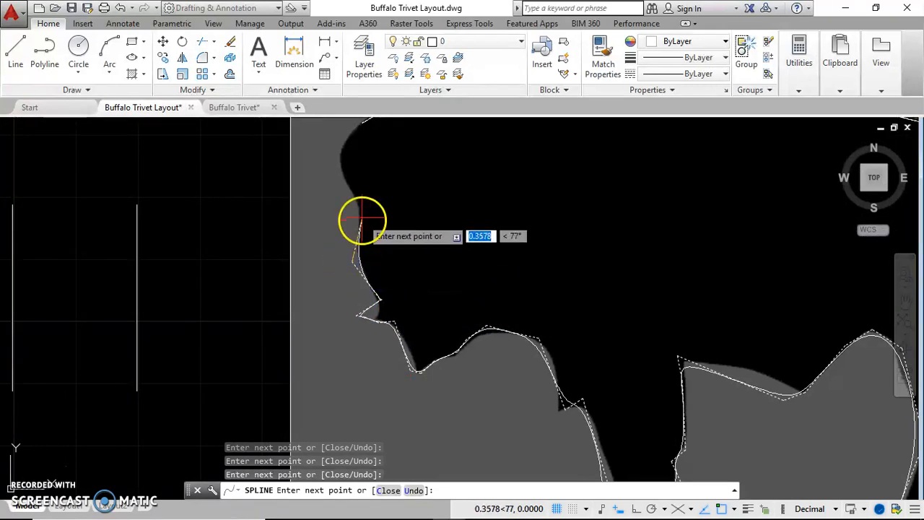
# Trace the spline up the face to its start point on the forehead and finish the outline.
pyautogui.click(355, 122)
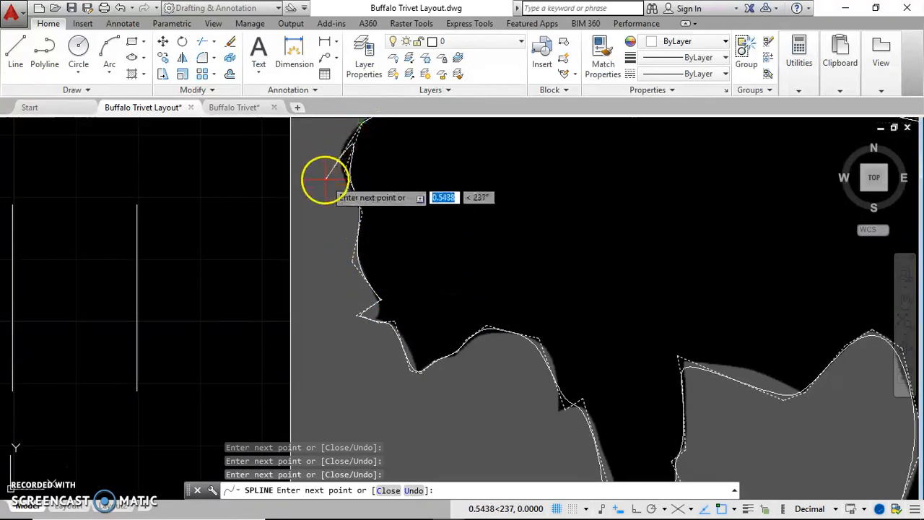
pyautogui.scroll(-5, 325, 177)
pyautogui.scroll(7, 356, 186)
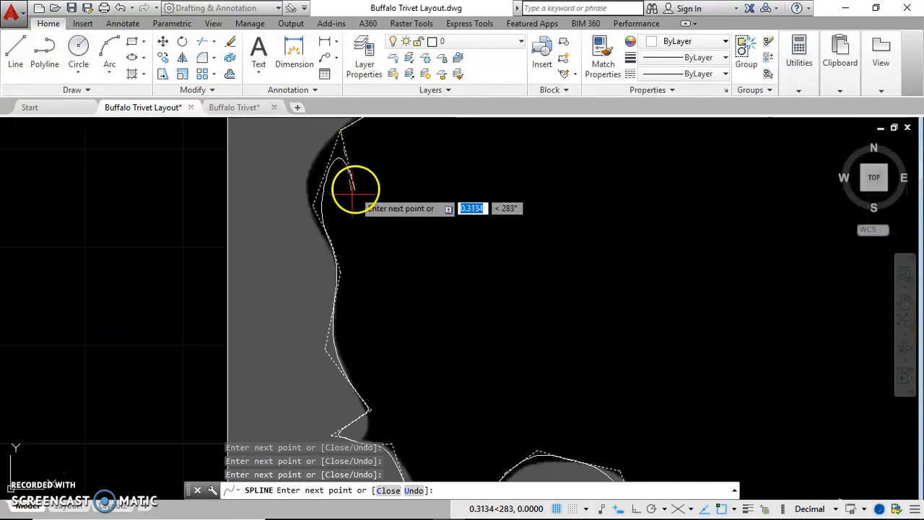
pyautogui.scroll(-2, 347, 239)
pyautogui.click(342, 171)
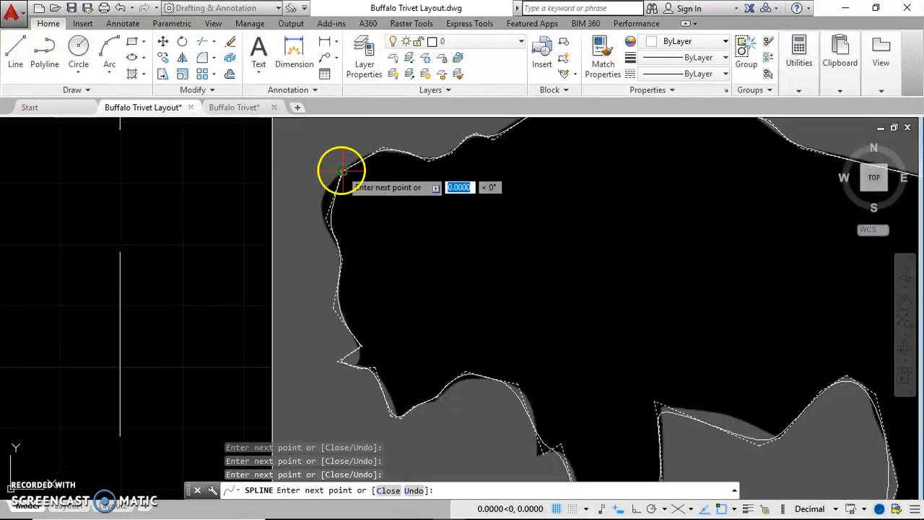
pyautogui.press('Return')
pyautogui.scroll(-3, 299, 240)
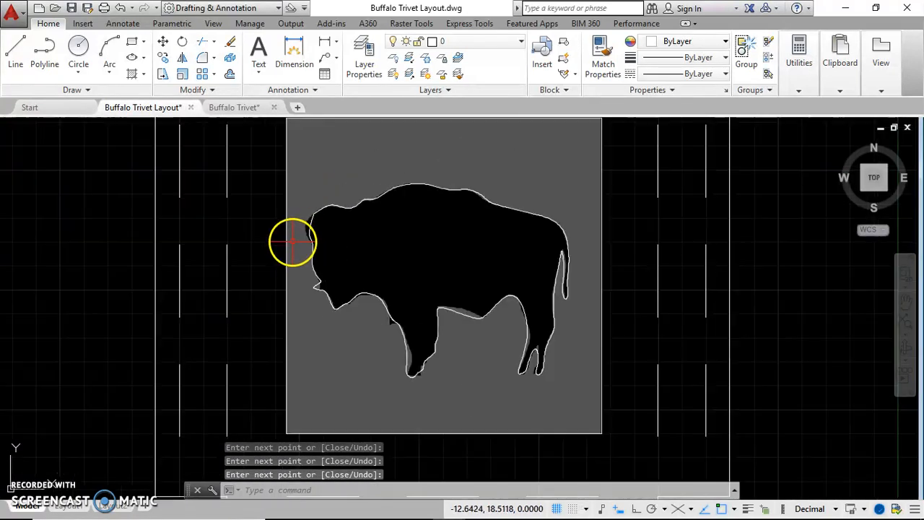
pyautogui.scroll(-2, 408, 327)
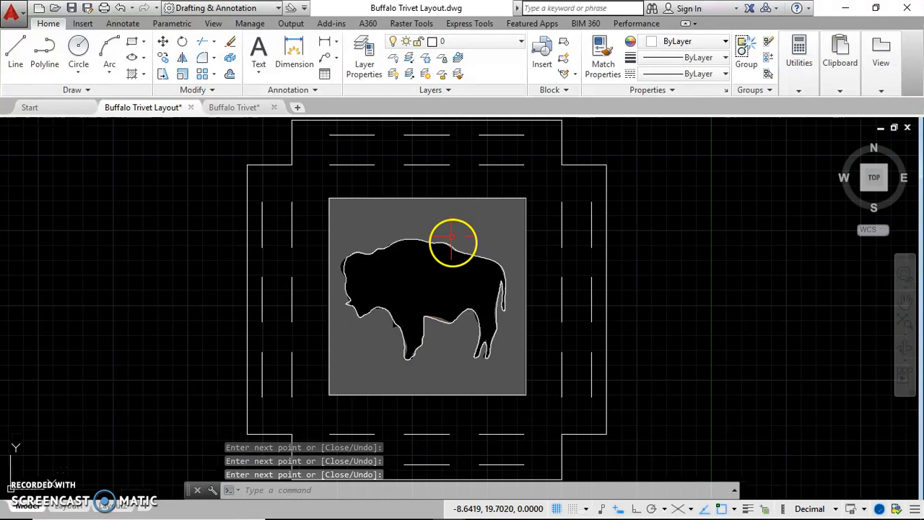
# Toggle the display of the buffalo image off and back on.
pyautogui.click(471, 198)
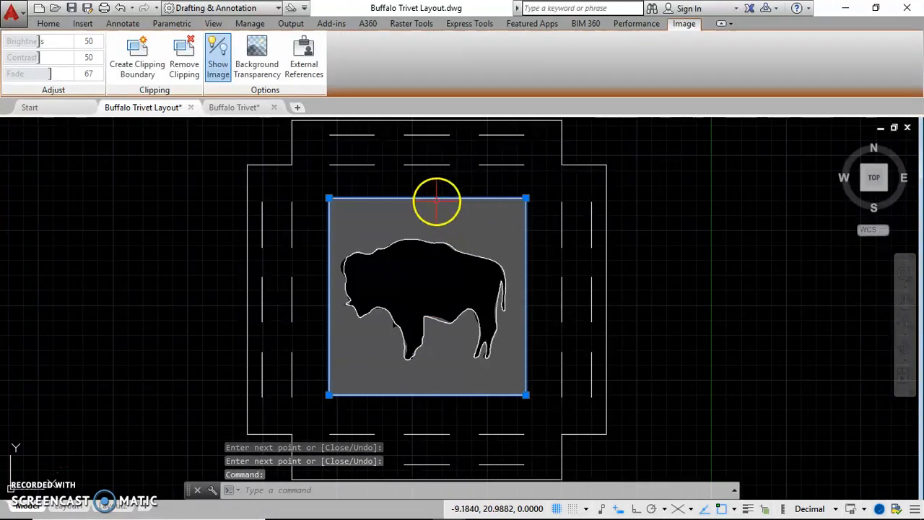
pyautogui.click(218, 65)
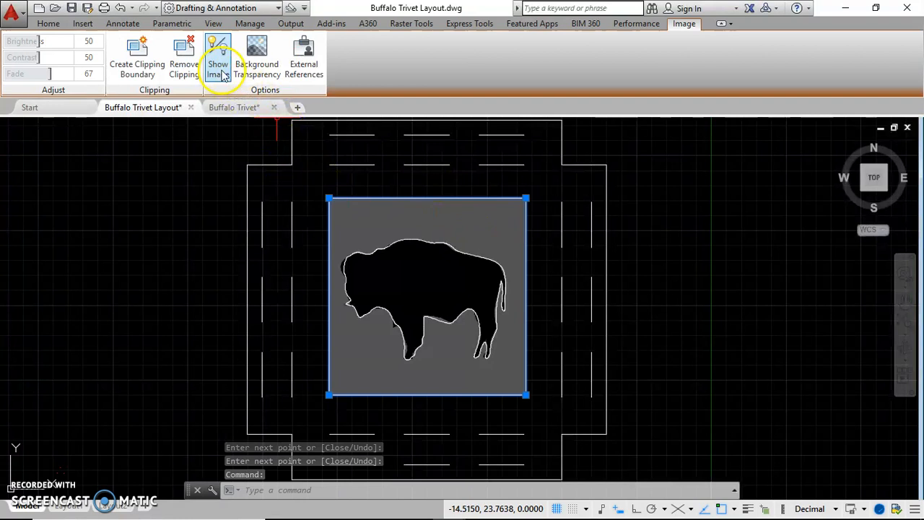
pyautogui.click(221, 72)
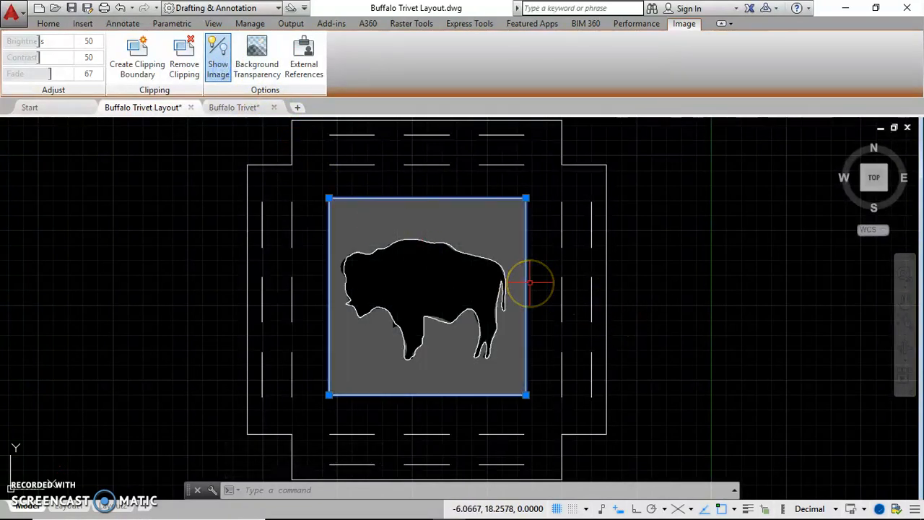
# Select the buffalo spline and move its stray control vertex outside the mouth onto the silhouette's edge.
pyautogui.scroll(2, 390, 246)
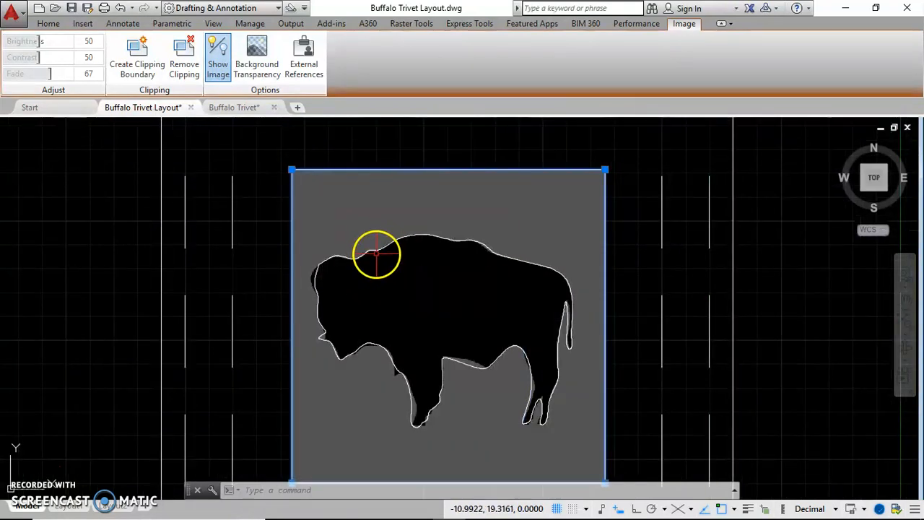
pyautogui.click(377, 246)
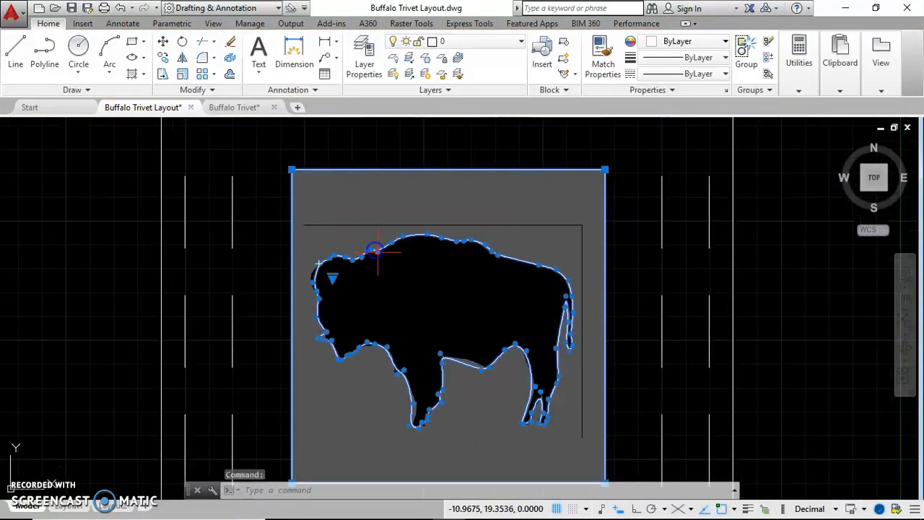
pyautogui.scroll(2, 320, 311)
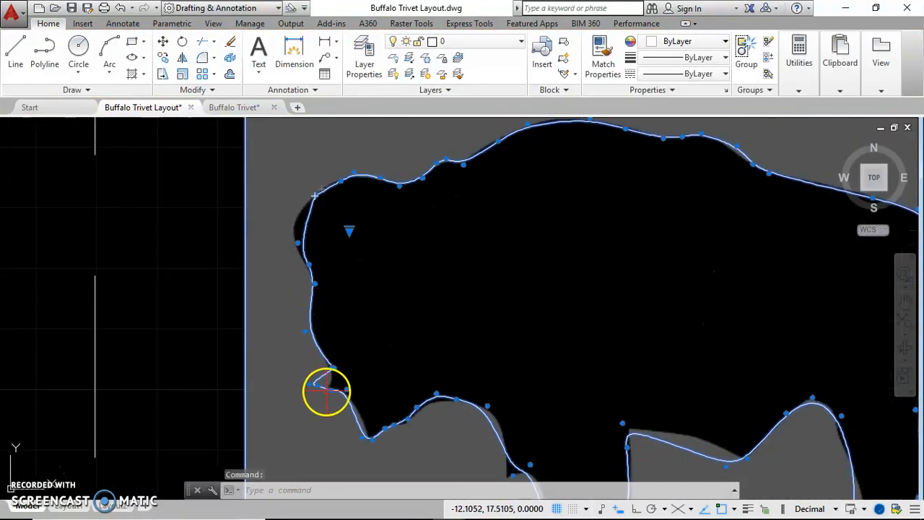
pyautogui.scroll(2, 311, 395)
pyautogui.click(362, 323)
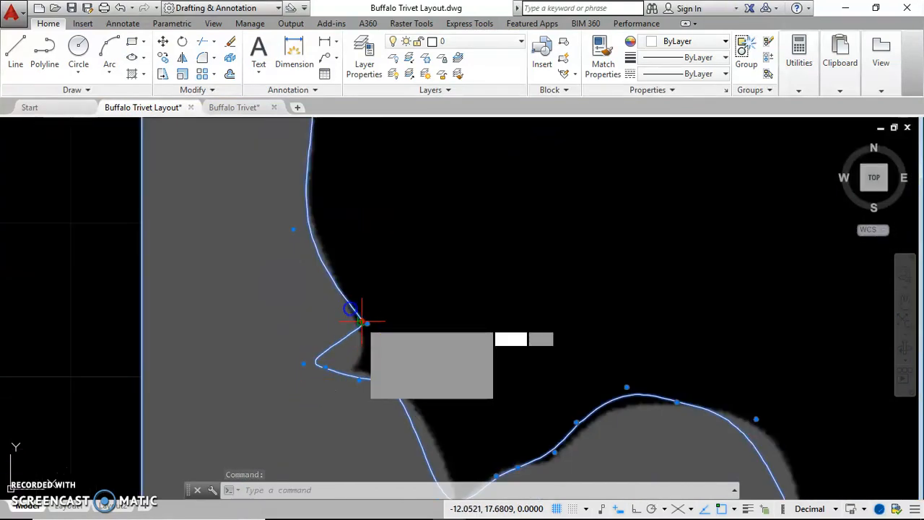
pyautogui.click(304, 364)
pyautogui.click(360, 343)
# Move the two neighbouring control vertices below the mouth to fit the silhouette's chin, and deselect everything.
pyautogui.click(326, 367)
pyautogui.click(348, 369)
pyautogui.click(359, 380)
pyautogui.click(377, 379)
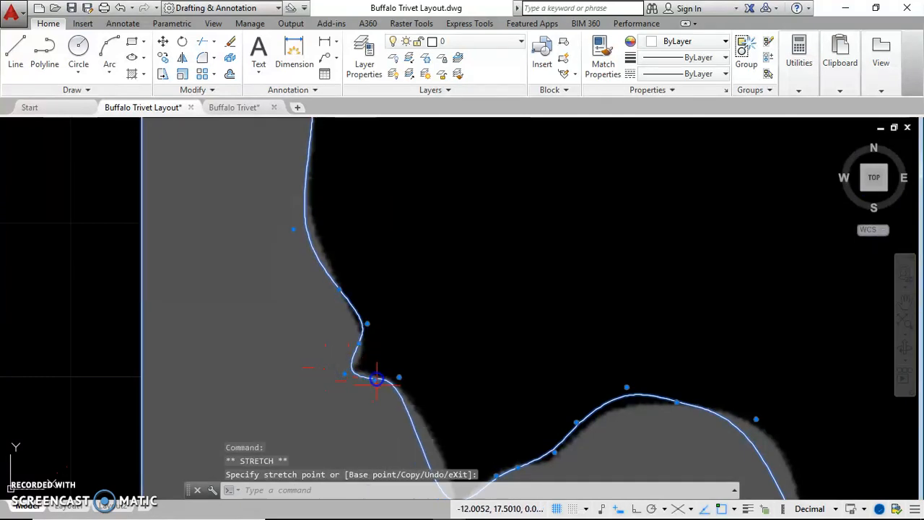
pyautogui.scroll(-2, 148, 286)
pyautogui.scroll(-3, 147, 286)
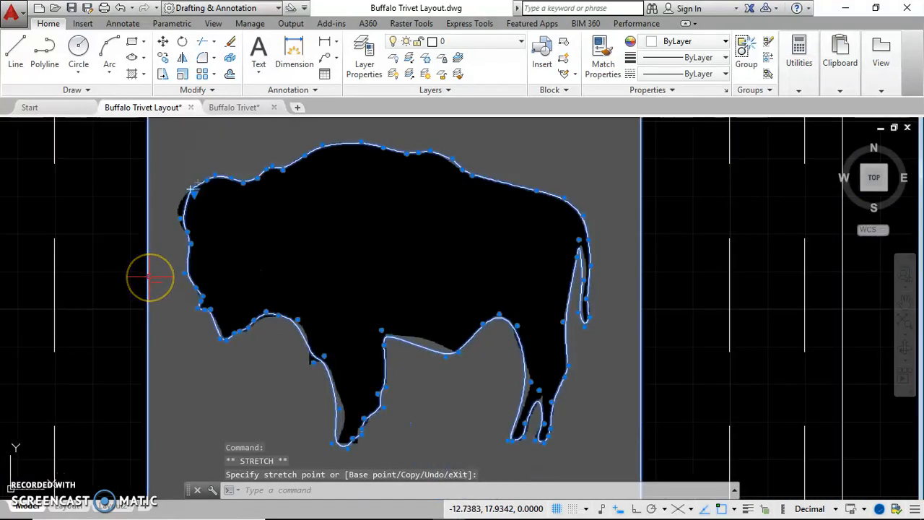
pyautogui.scroll(-2, 213, 320)
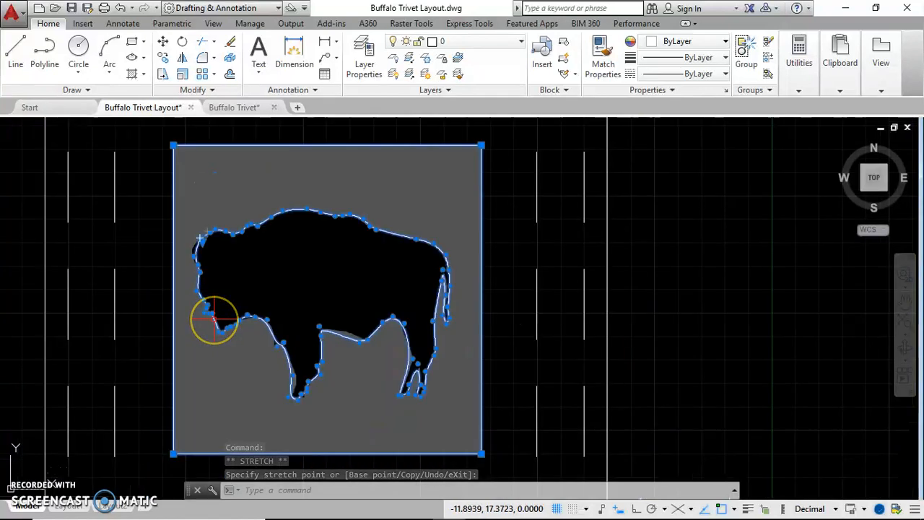
pyautogui.press('Escape')
# Delete the attached buffalo image, keeping the traced outline.
pyautogui.scroll(-2, 247, 316)
pyautogui.click(319, 204)
pyautogui.click(312, 210)
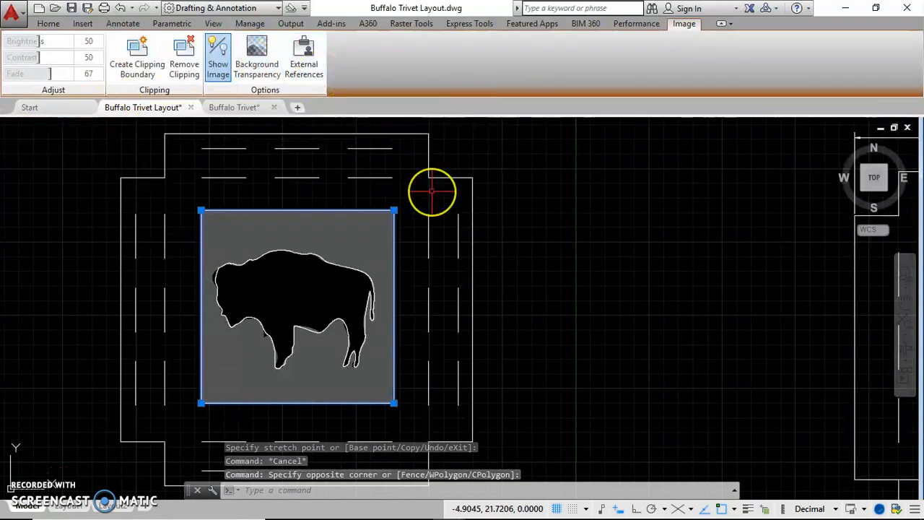
pyautogui.press('Delete')
# Draw a circle inside the front half of the buffalo's body, above the foreleg.
pyautogui.scroll(-2, 361, 253)
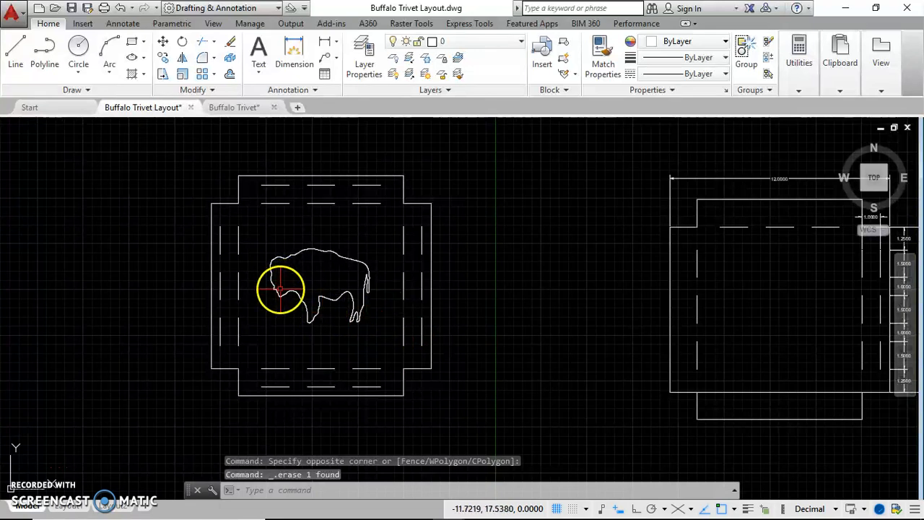
pyautogui.scroll(3, 320, 306)
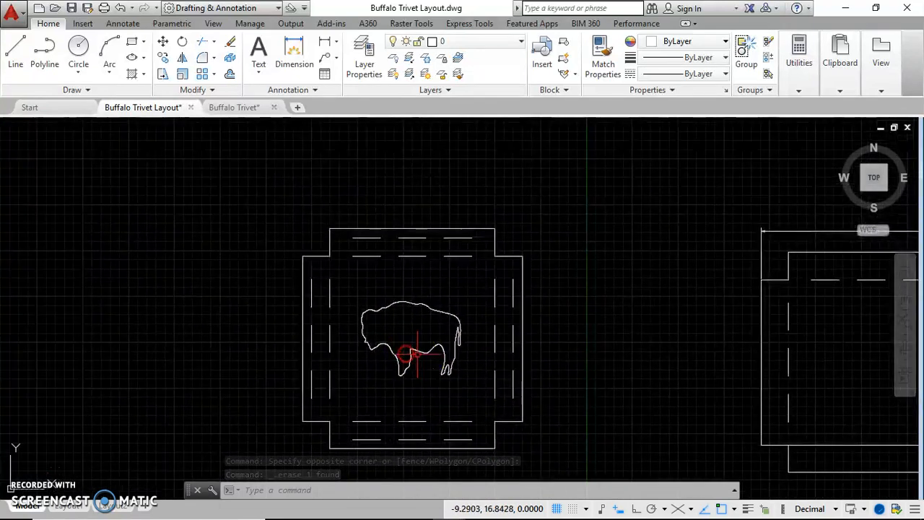
pyautogui.scroll(3, 414, 349)
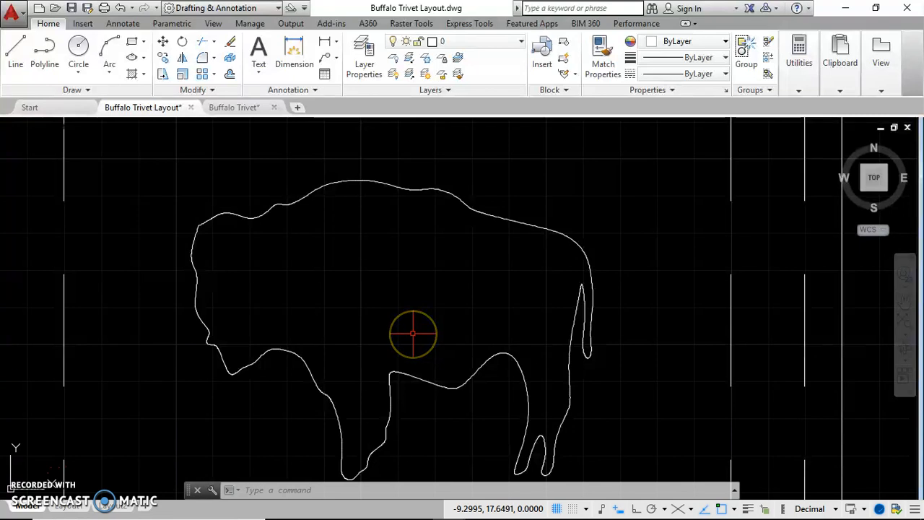
pyautogui.scroll(-1, 406, 291)
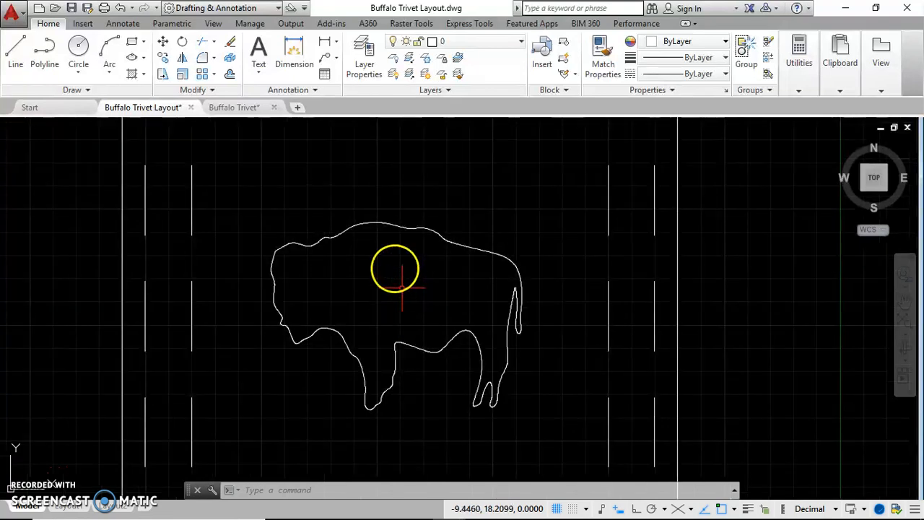
pyautogui.click(81, 54)
pyautogui.click(380, 298)
pyautogui.scroll(-1, 267, 317)
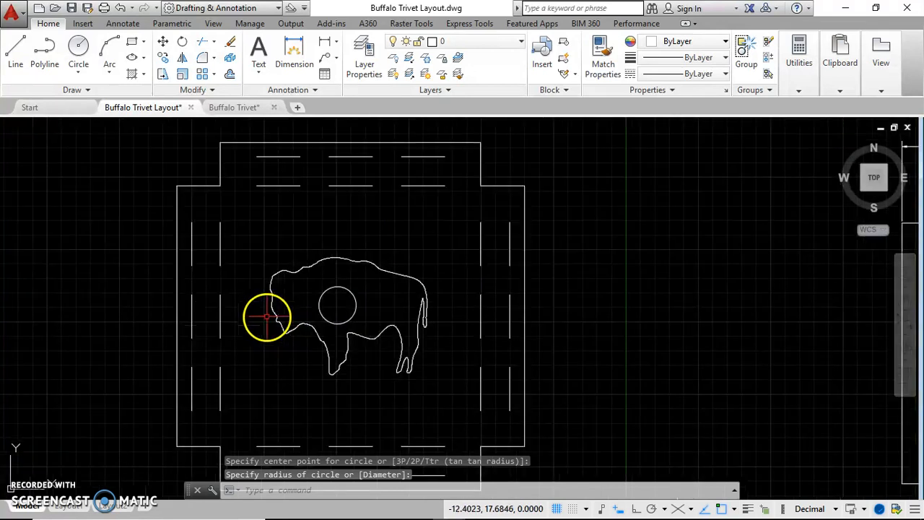
pyautogui.click(351, 300)
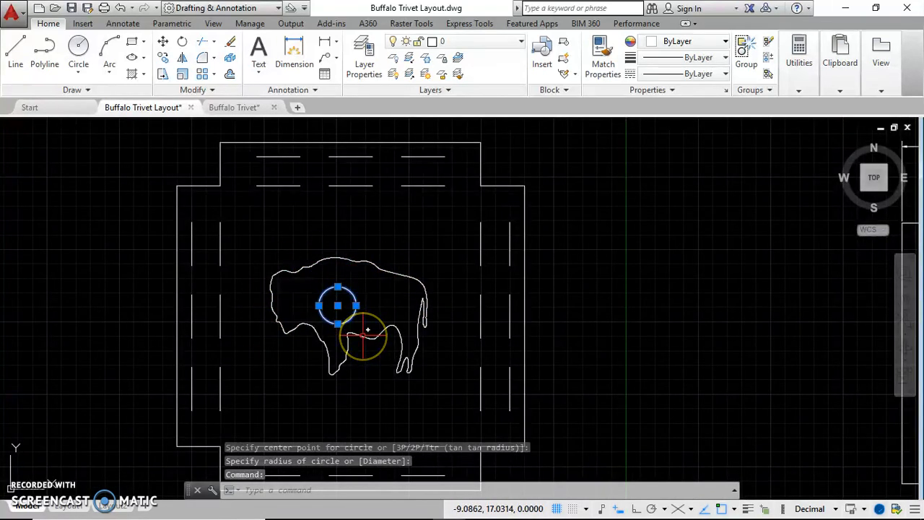
pyautogui.press('Escape')
# Draw two separate slanted lines from outside the buffalo's throat and foreleg up to the lower-left part of the circle.
pyautogui.scroll(1, 336, 316)
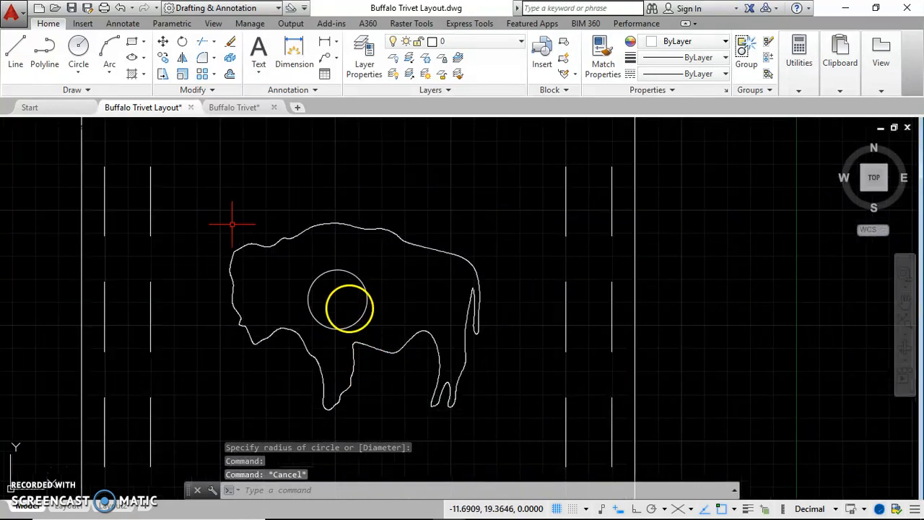
pyautogui.click(15, 52)
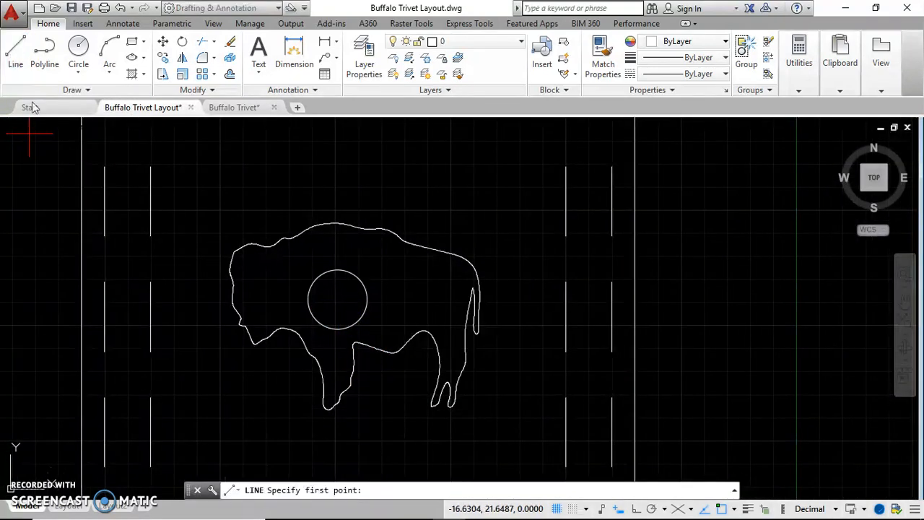
pyautogui.click(289, 340)
pyautogui.click(334, 292)
pyautogui.press('Return')
pyautogui.press('Return')
pyautogui.click(307, 380)
pyautogui.click(351, 307)
pyautogui.press('Return')
# Draw two separate slanted lines from above the buffalo's back down into the upper-right part of the circle.
pyautogui.press('Return')
pyautogui.click(456, 146)
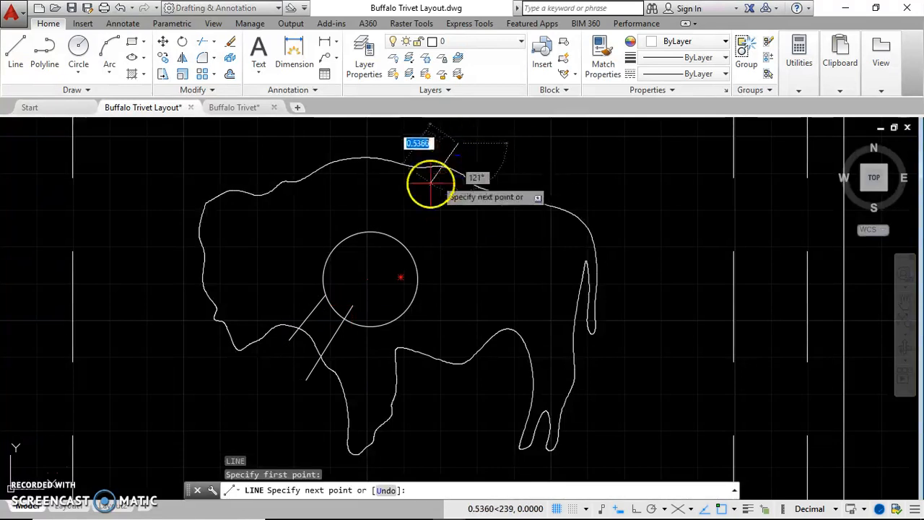
pyautogui.click(380, 245)
pyautogui.press('Return')
pyautogui.press('Return')
pyautogui.click(498, 168)
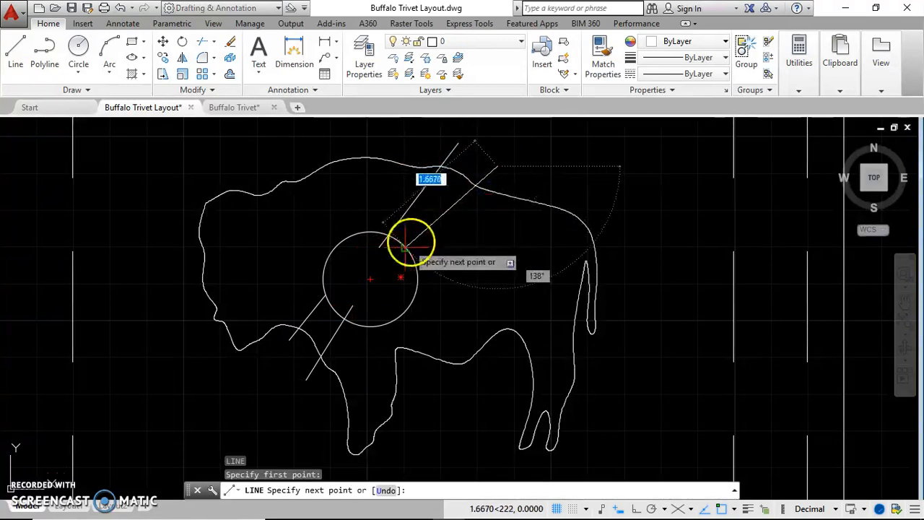
pyautogui.click(401, 264)
pyautogui.press('Escape')
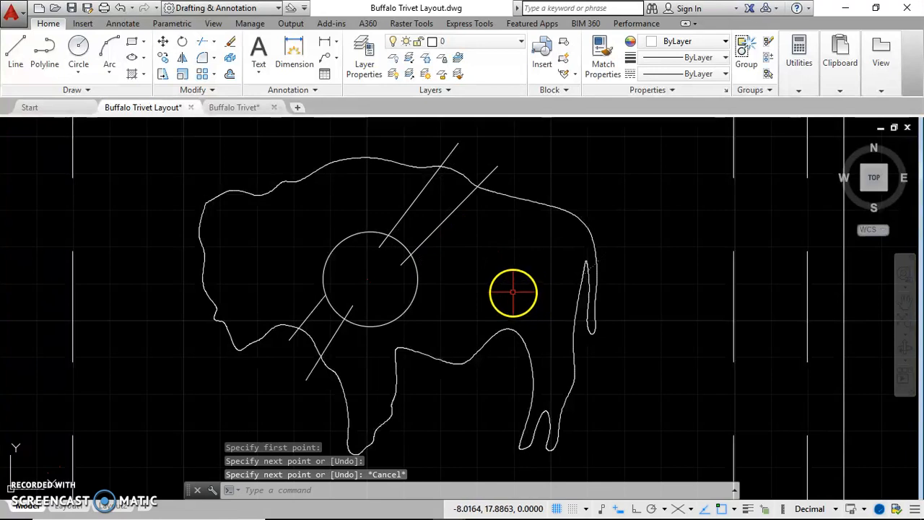
# Trim the four slanted lines' ends outside the buffalo and the outline segments between each pair of lines.
pyautogui.press('Return')
pyautogui.press('Return')
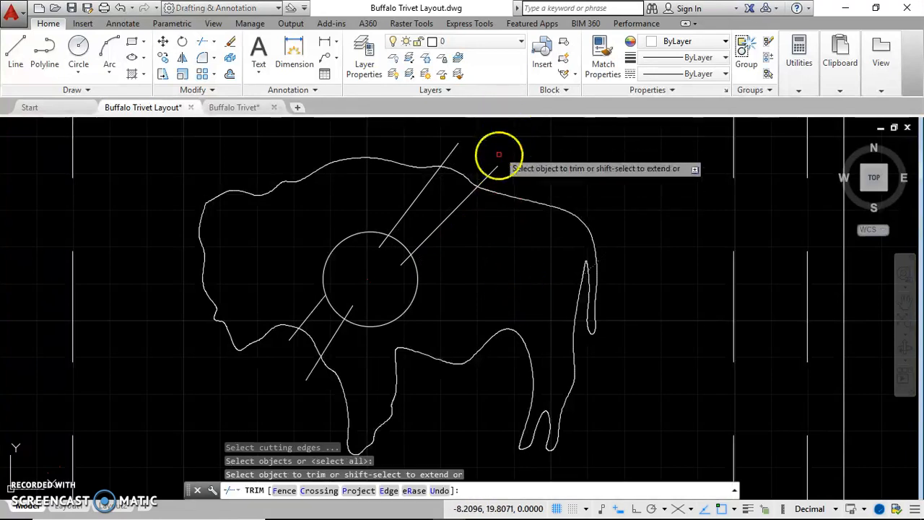
pyautogui.click(490, 174)
pyautogui.click(454, 151)
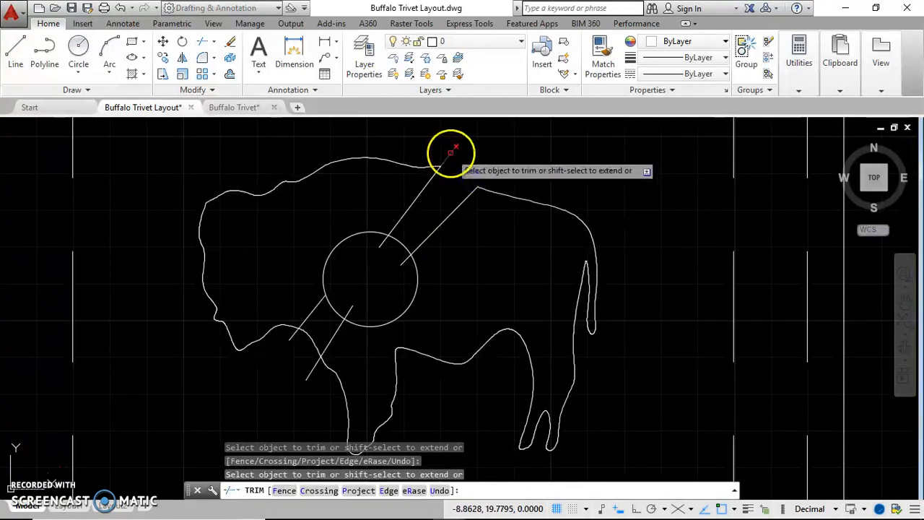
pyautogui.click(300, 334)
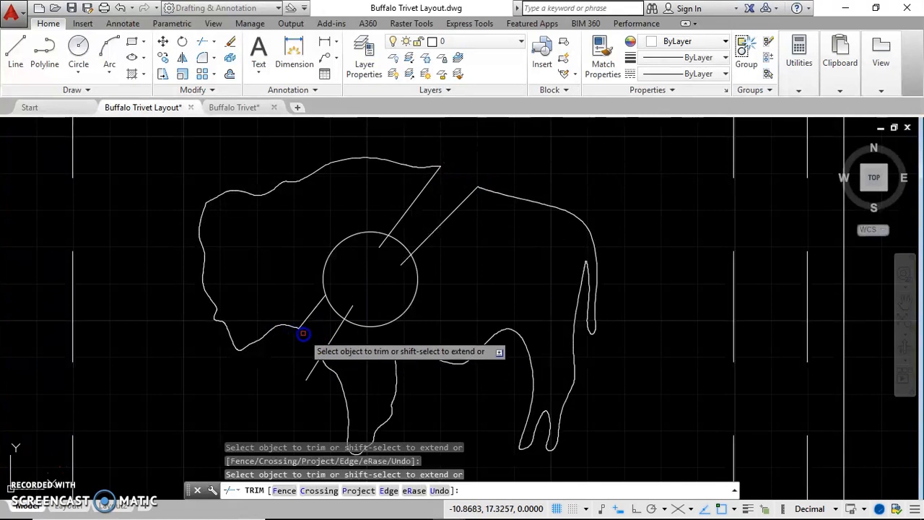
pyautogui.click(312, 369)
# Trim the slanted lines' ends inside the circle and the circle arcs between each pair of lines.
pyautogui.scroll(-2, 309, 350)
pyautogui.click(334, 324)
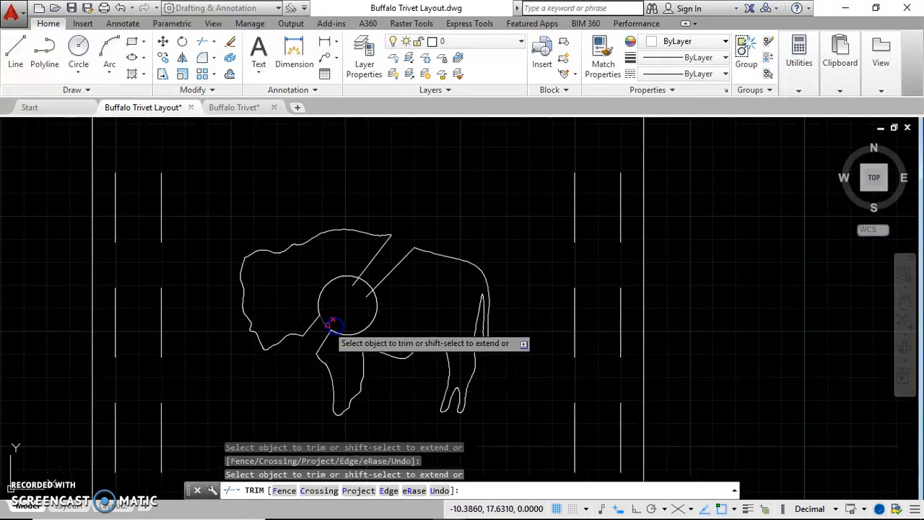
pyautogui.click(367, 296)
pyautogui.click(353, 288)
pyautogui.click(352, 287)
pyautogui.click(355, 284)
pyautogui.scroll(-2, 357, 296)
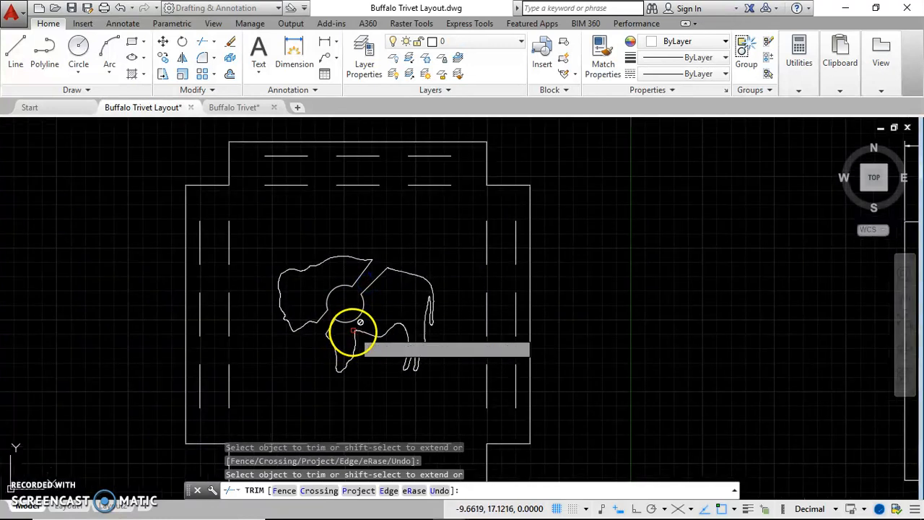
pyautogui.press('Escape')
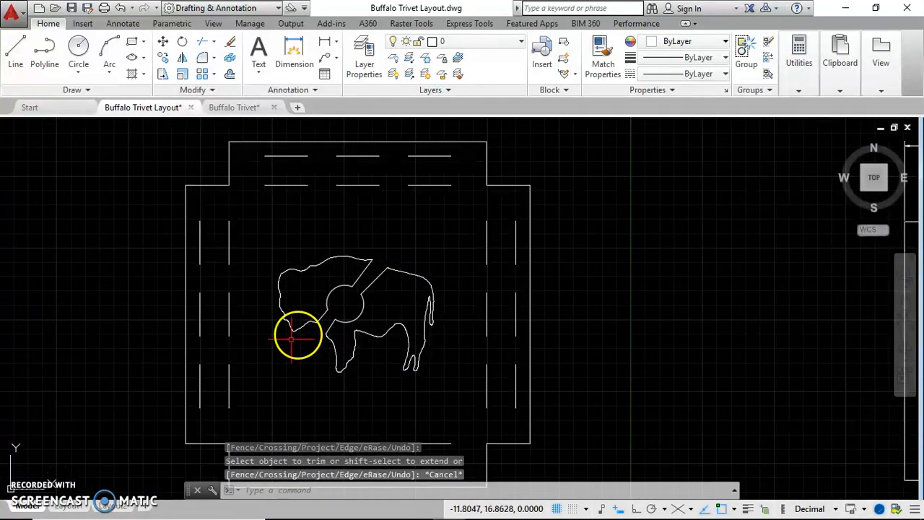
# Add the multiline text "DXF" above the upper-left corner of the trivet layout.
pyautogui.scroll(2, 365, 278)
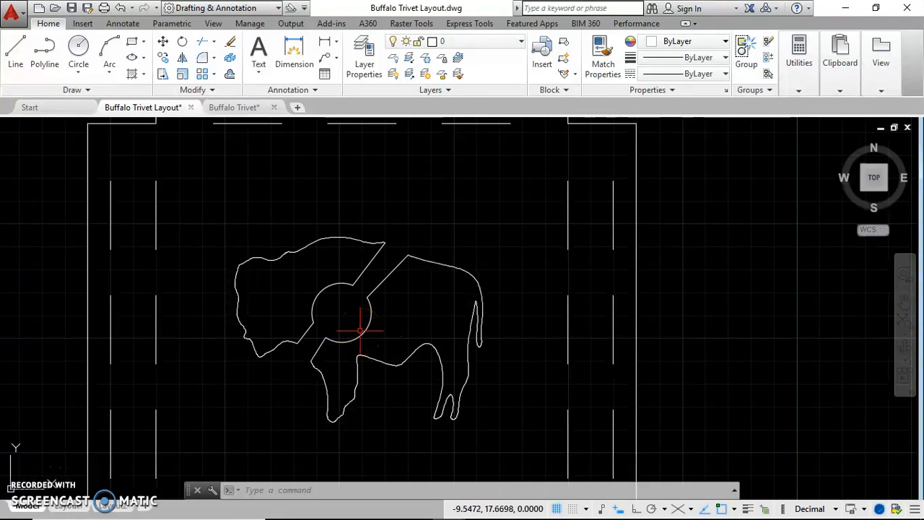
pyautogui.scroll(-2, 361, 331)
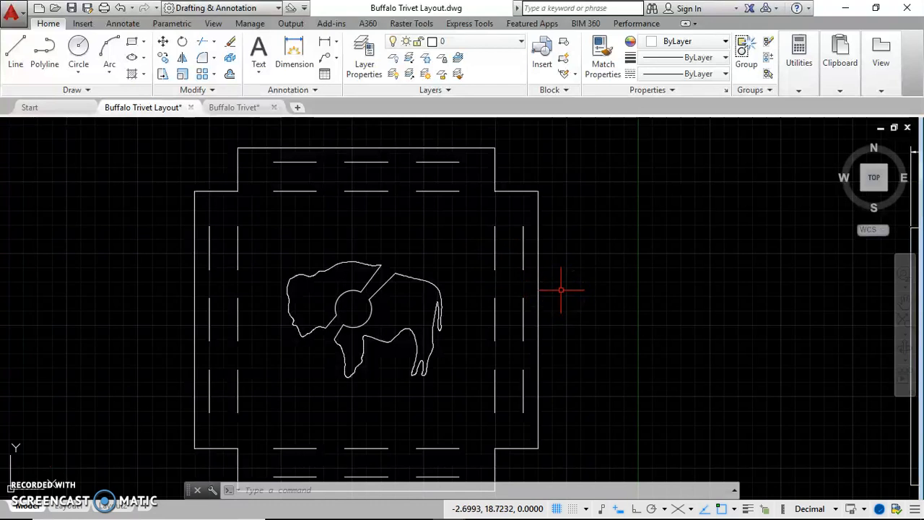
pyautogui.scroll(-2, 561, 289)
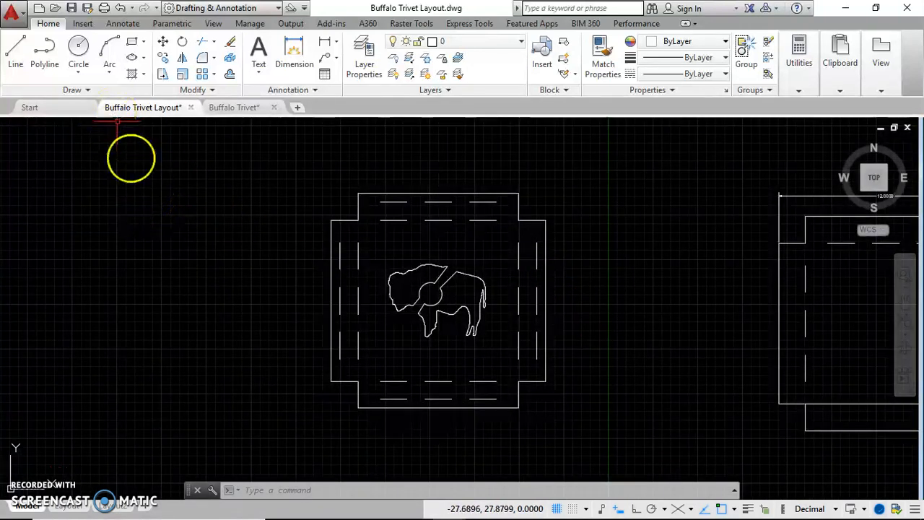
pyautogui.click(258, 50)
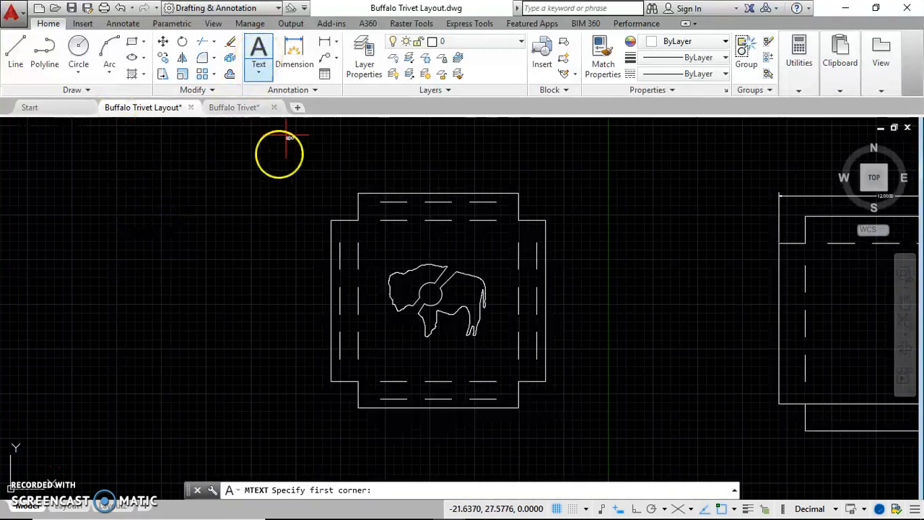
pyautogui.click(287, 137)
pyautogui.click(413, 177)
pyautogui.write('DXF')
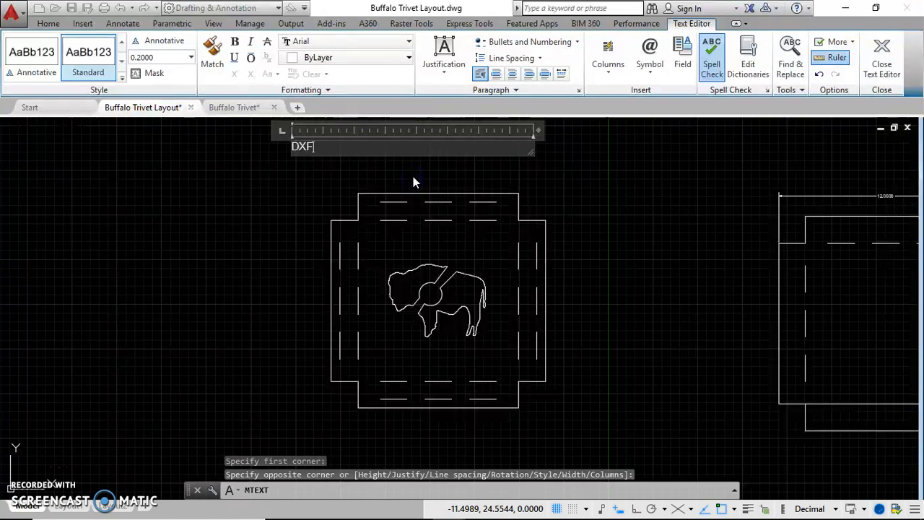
pyautogui.click(413, 181)
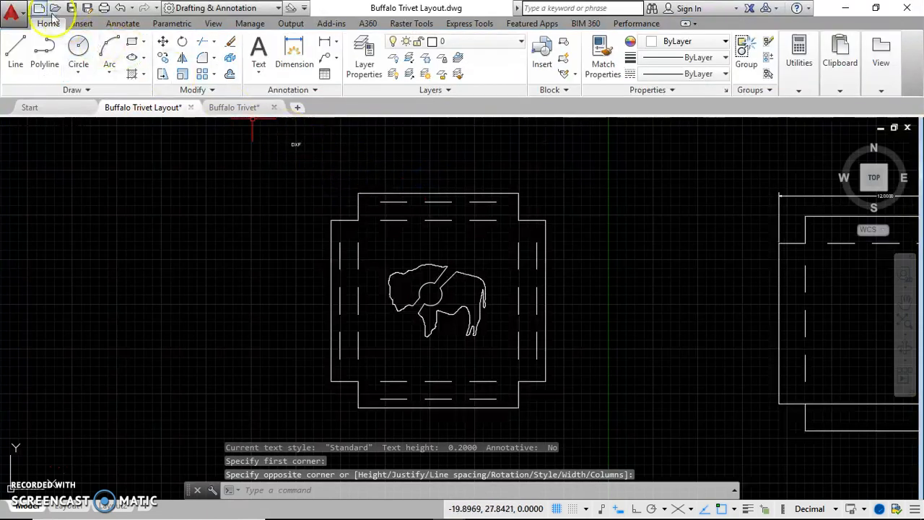
# Save a copy of the drawing to the Desktop as Buffalo Trivet Layout.dxf, with file type AutoCAD R12/LT2 DXF.
pyautogui.click(89, 10)
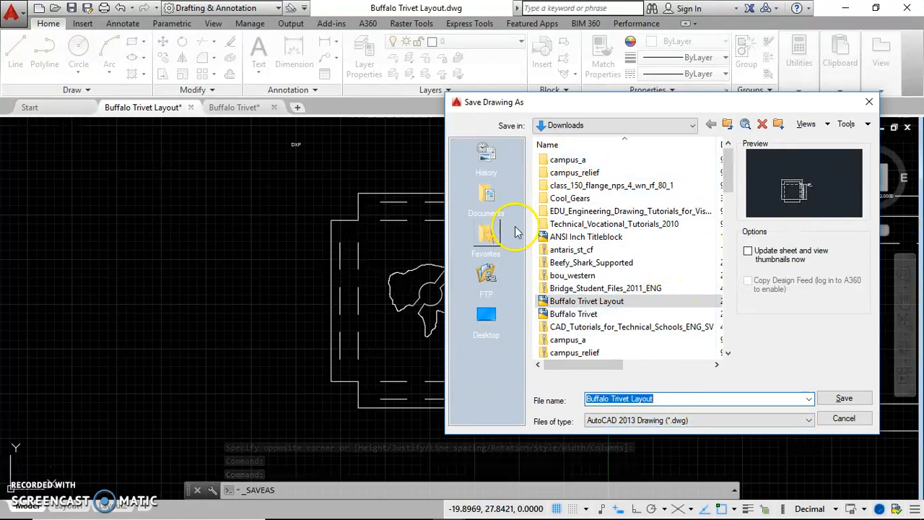
pyautogui.click(621, 125)
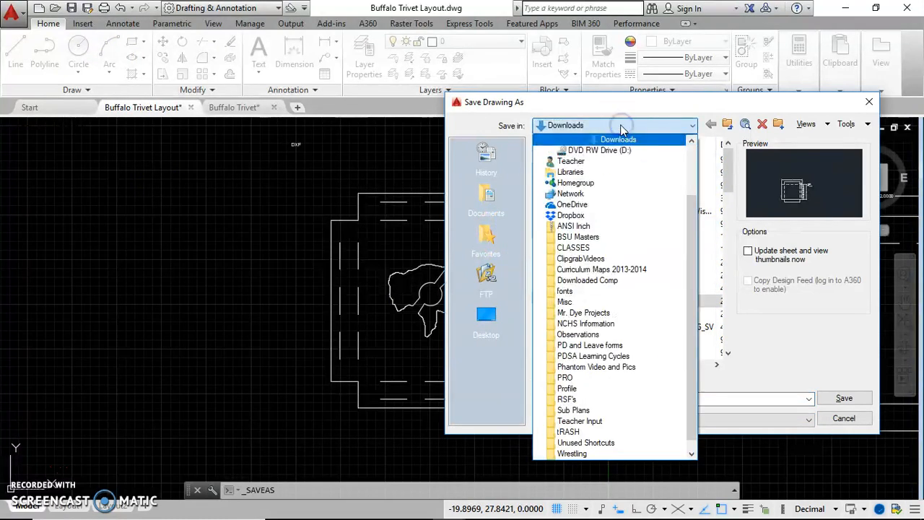
pyautogui.moveTo(692, 202); pyautogui.dragTo(686, 167)
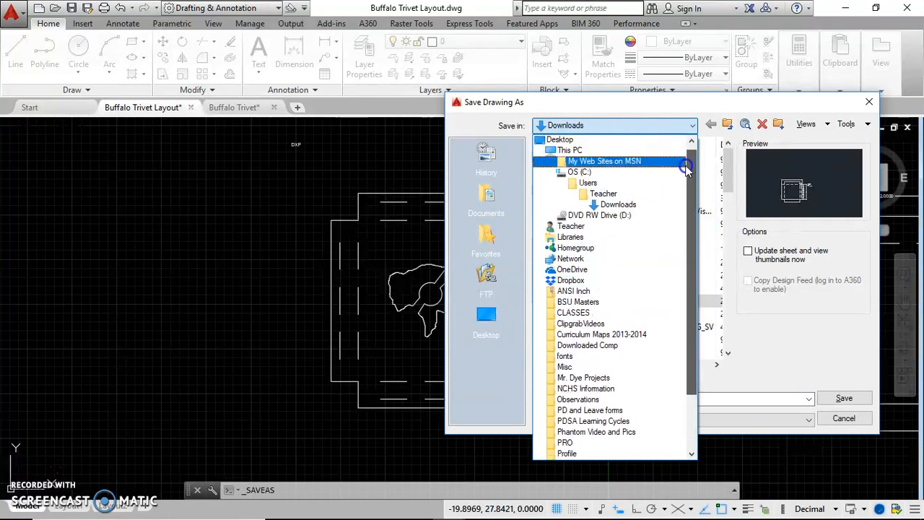
pyautogui.click(560, 139)
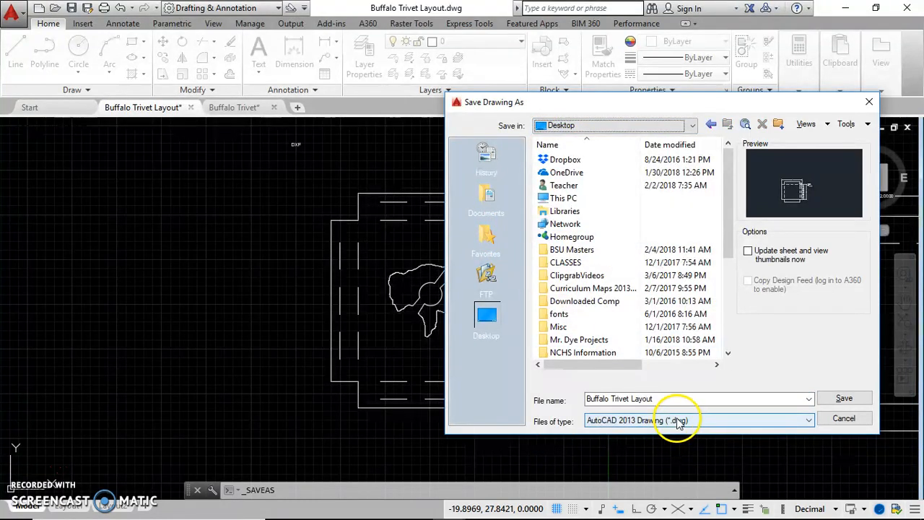
pyautogui.click(671, 422)
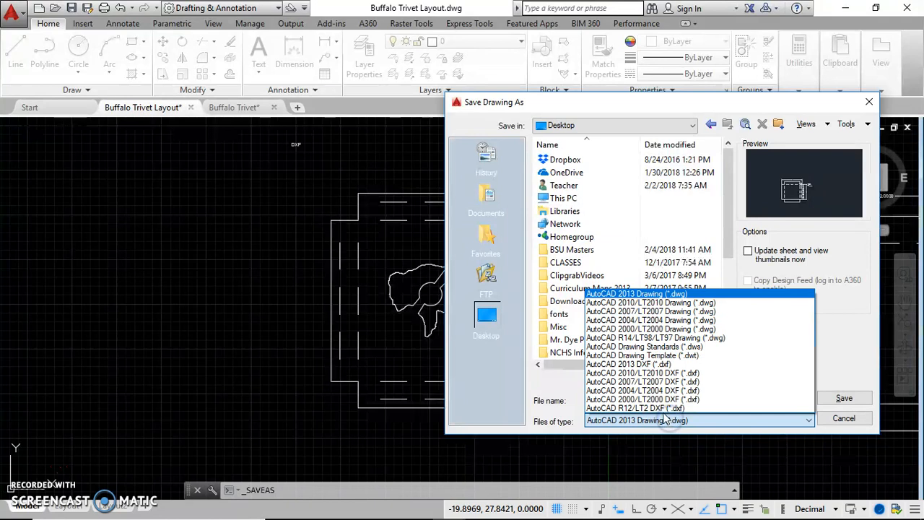
pyautogui.click(656, 409)
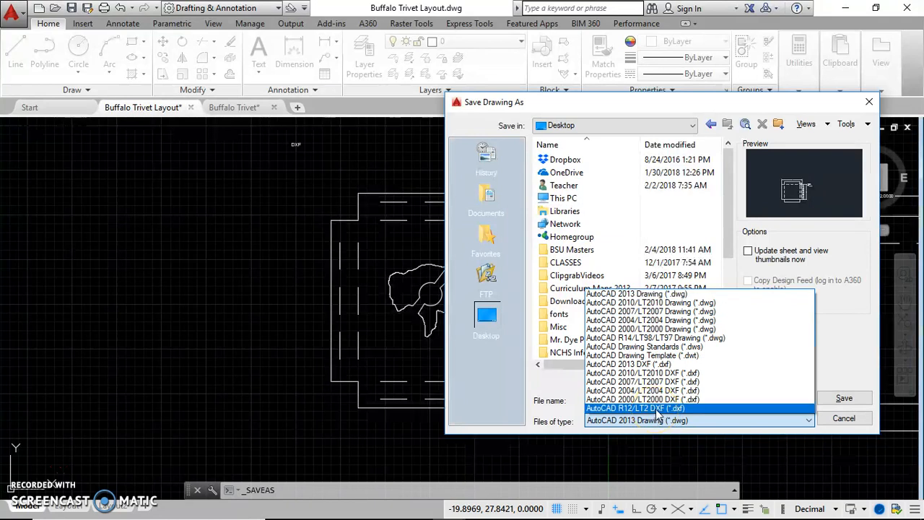
pyautogui.click(655, 409)
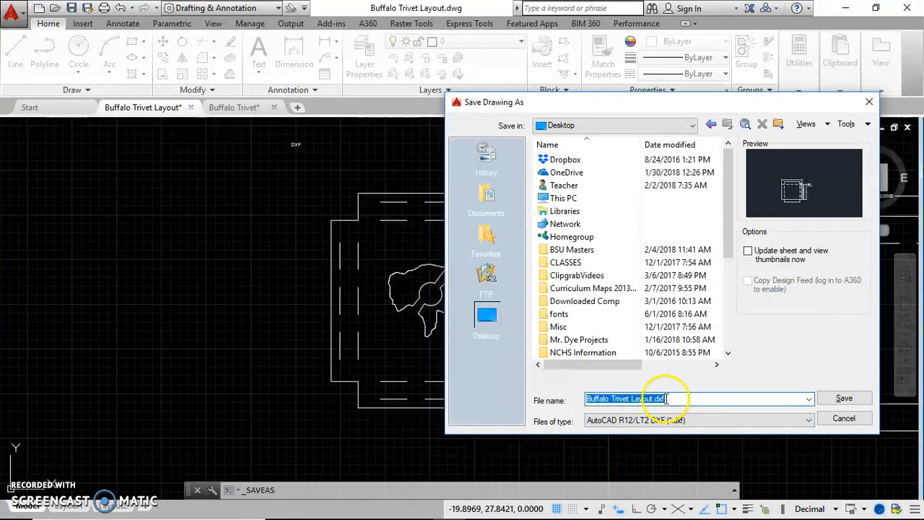
pyautogui.click(841, 399)
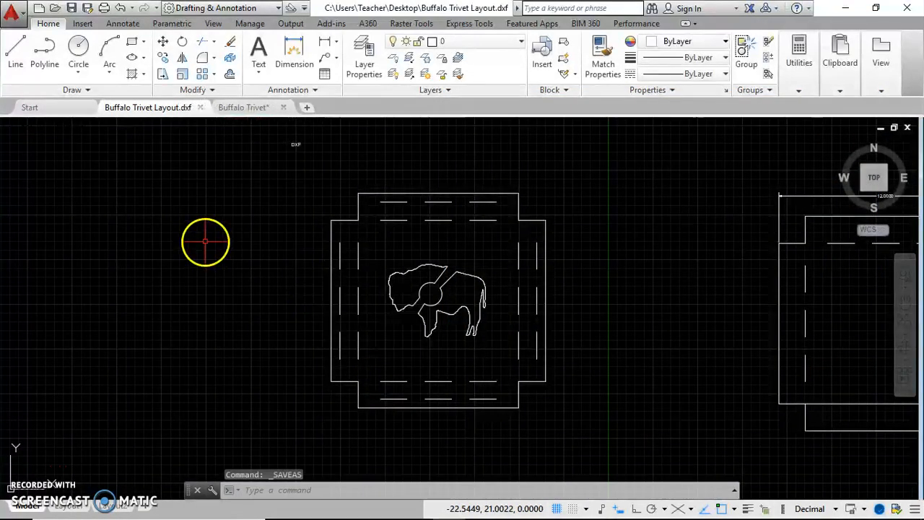
pyautogui.moveTo(183, 117)
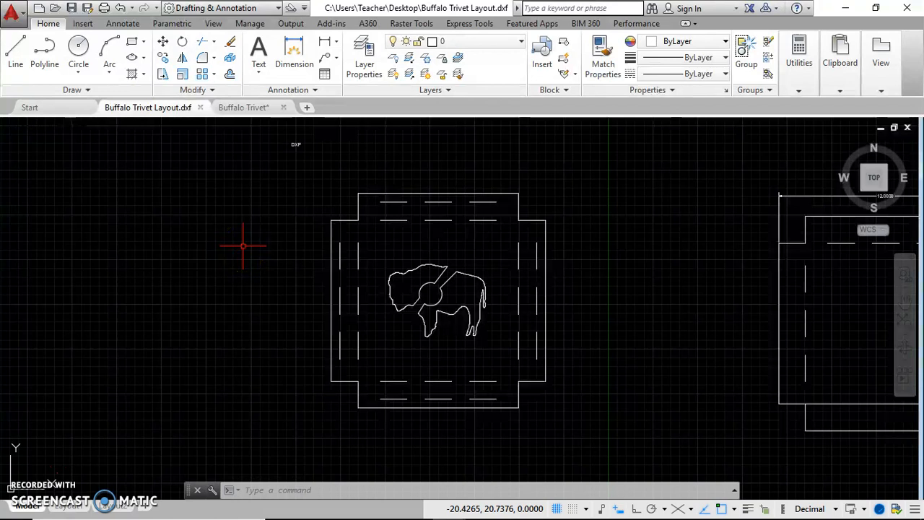
pyautogui.click(223, 270)
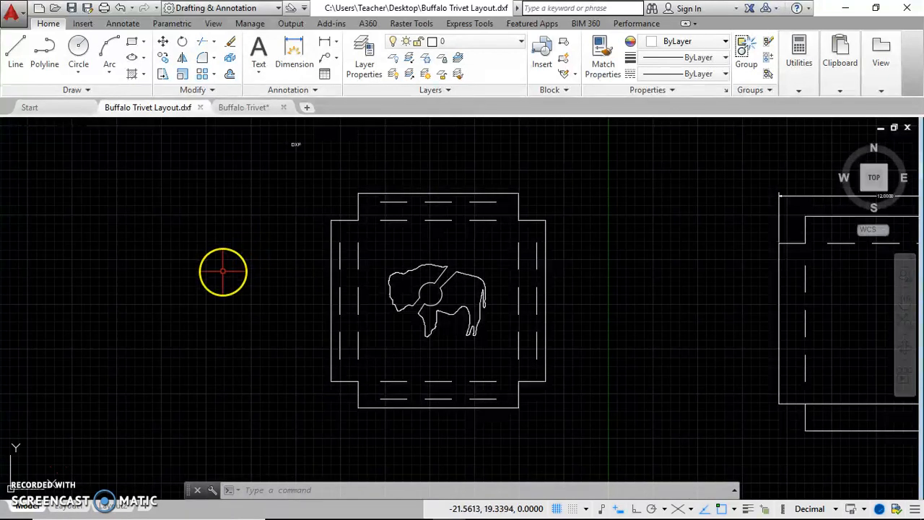